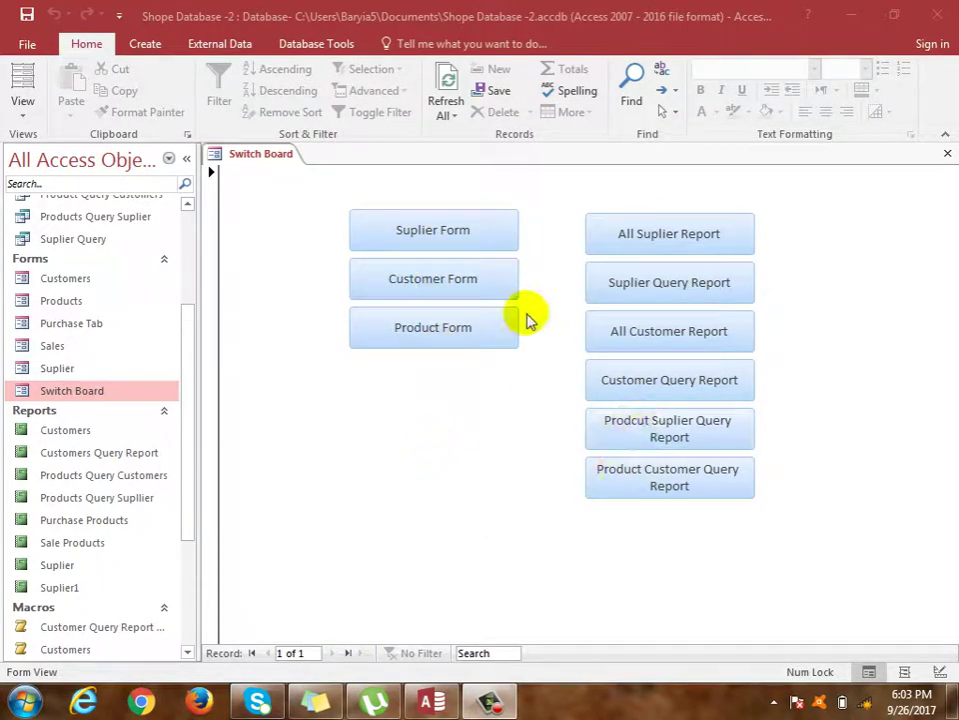
- Close the Switch Board form and exit the Shope Database -2 database
click(948, 153)
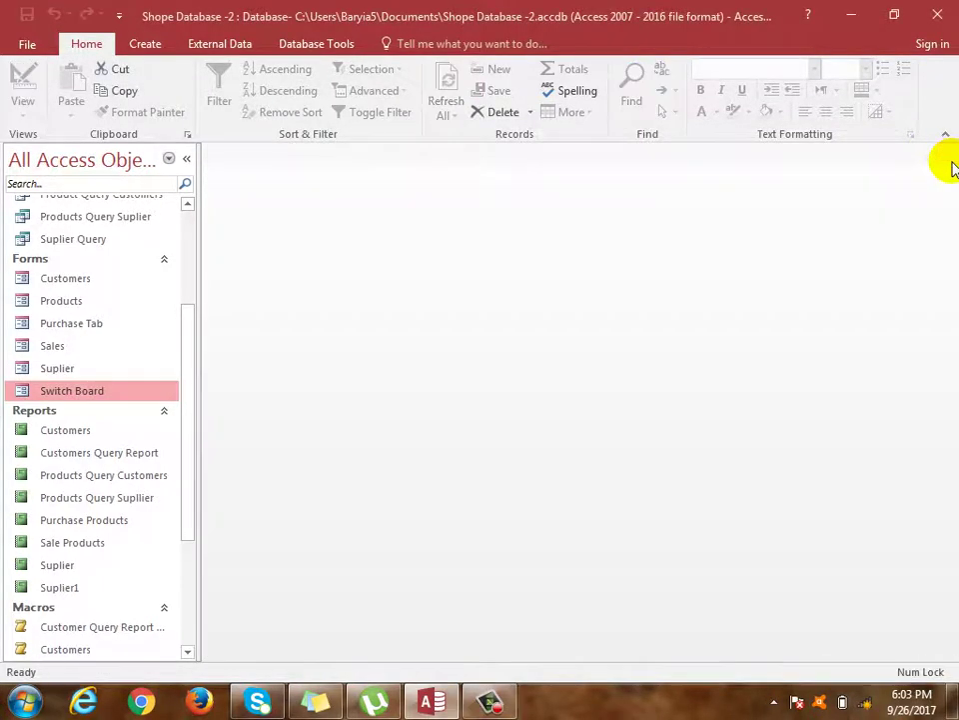
click(937, 15)
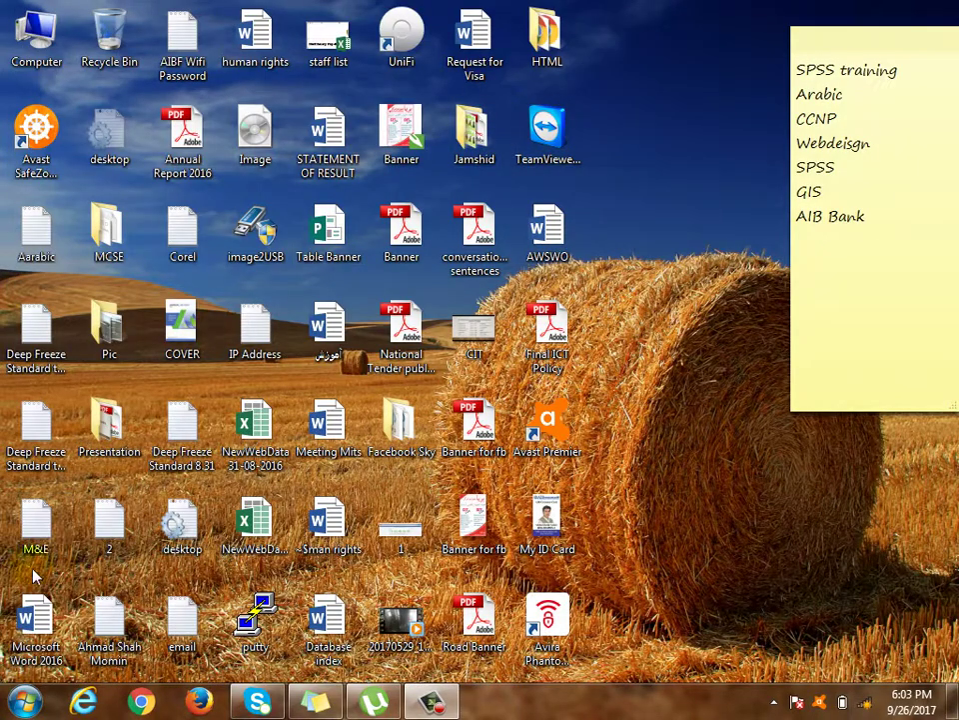
- Search the installed programs for "access", start Access 2016, and close its start screen
key(super)
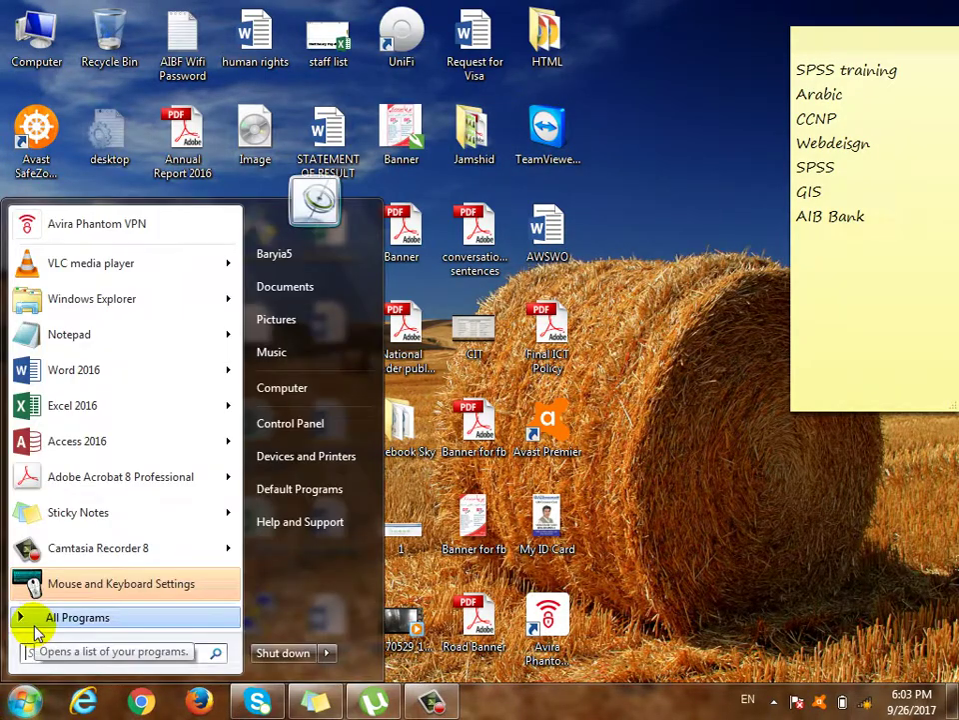
click(35, 624)
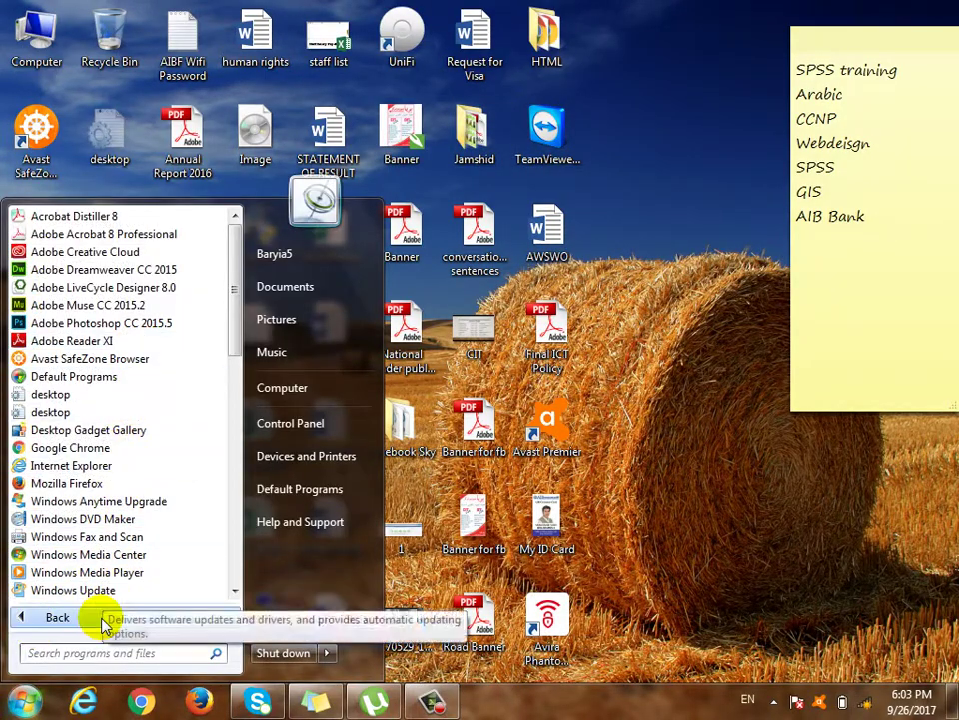
drag(237, 268, 241, 316)
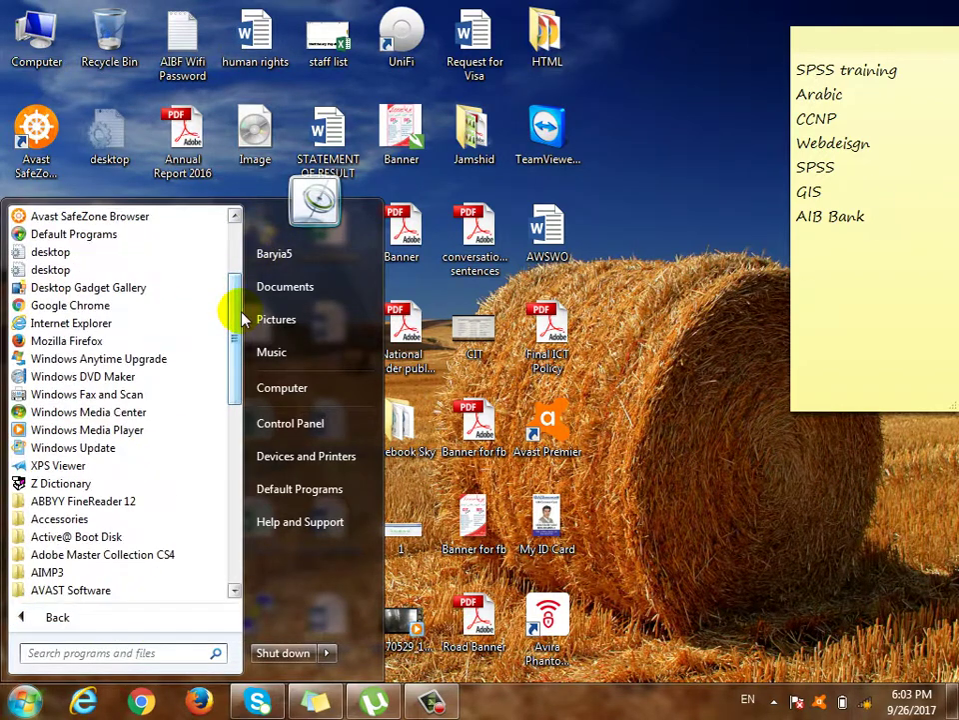
text(access)
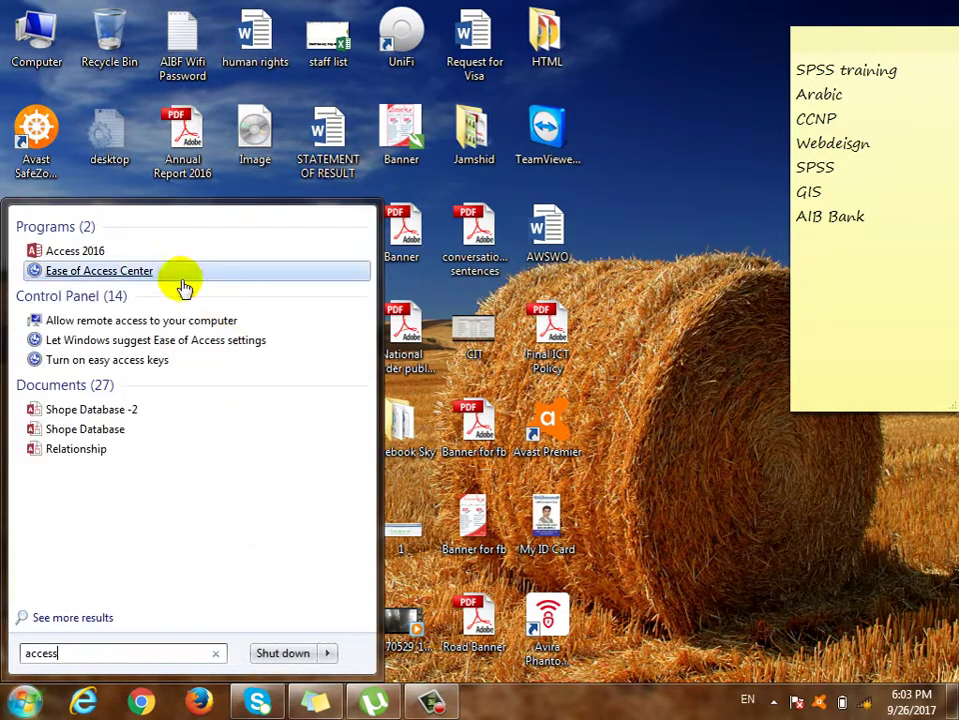
click(101, 255)
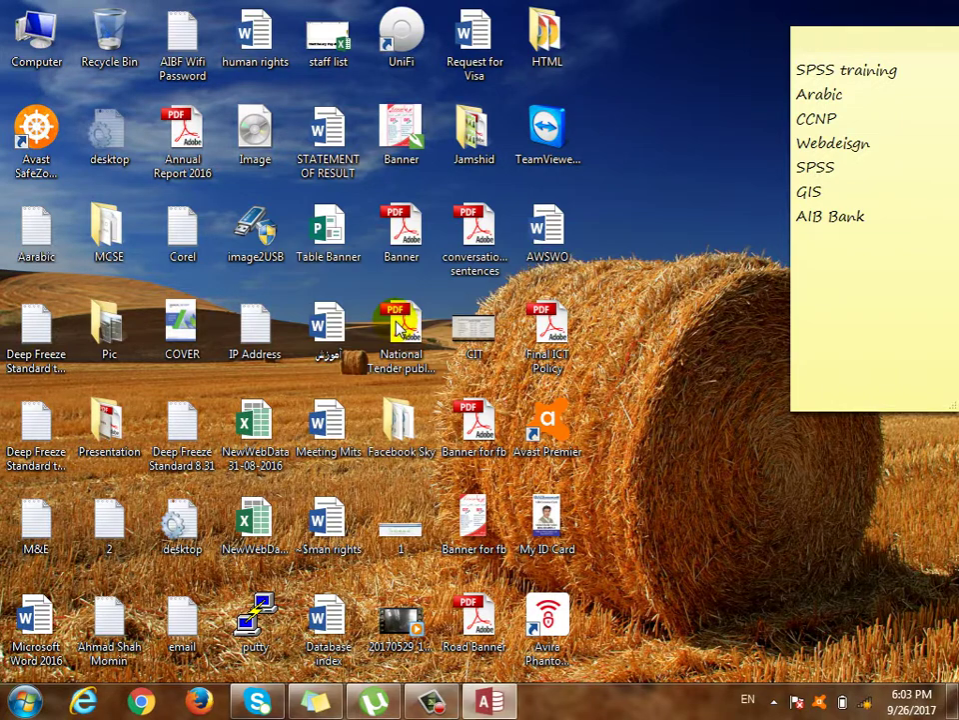
click(669, 534)
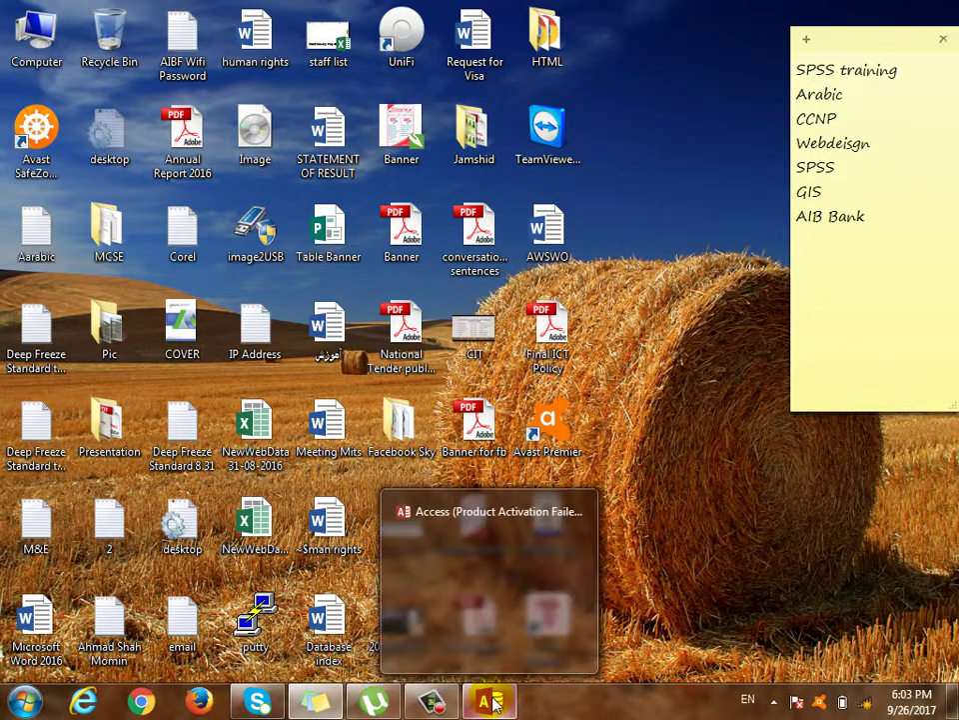
click(491, 703)
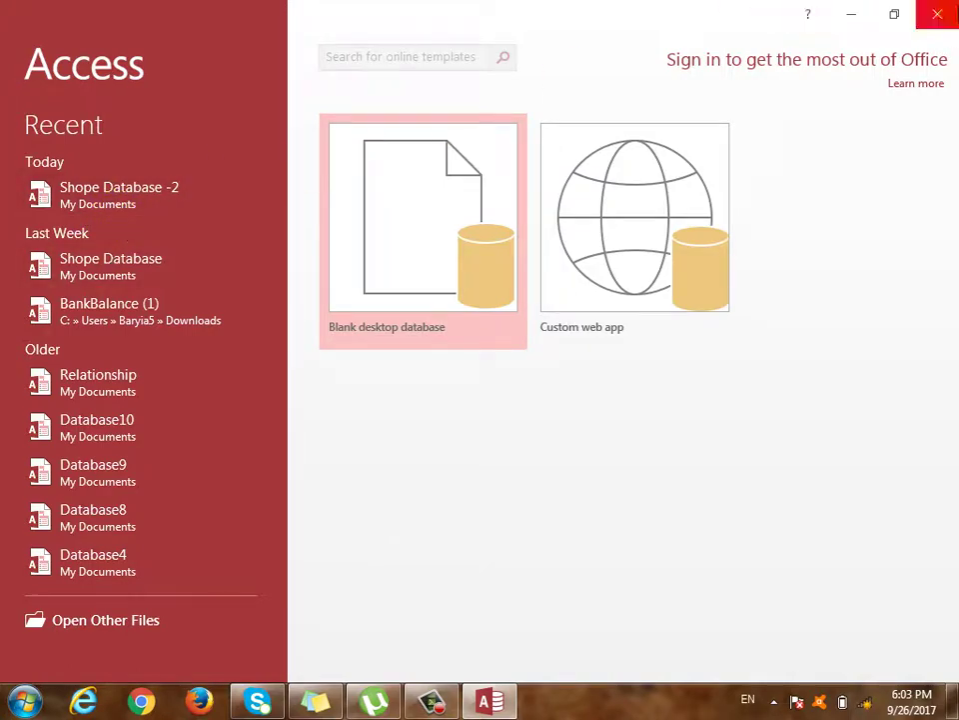
click(937, 14)
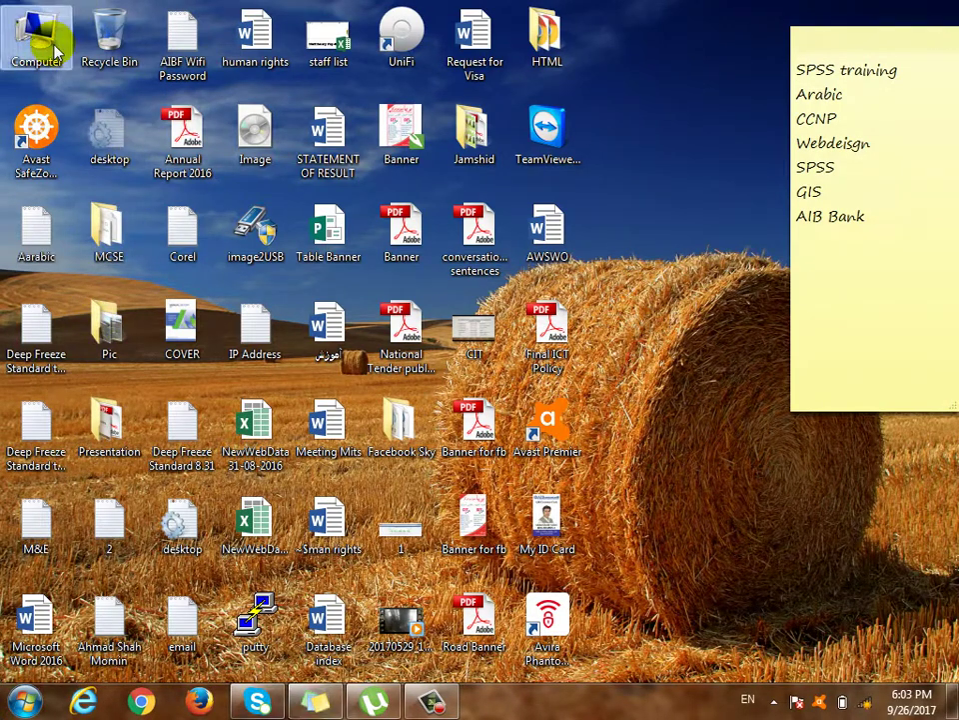
- Open Shope Database -2 from the Documents library and view its Switch Board form, dismissing the activation notice
double_click(55, 48)
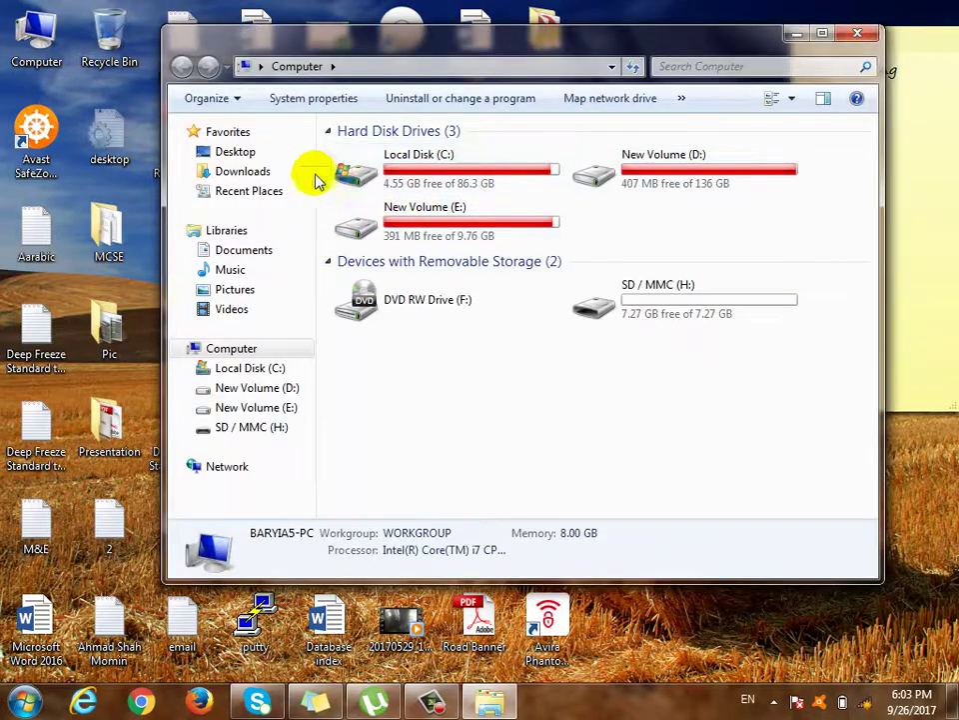
click(240, 250)
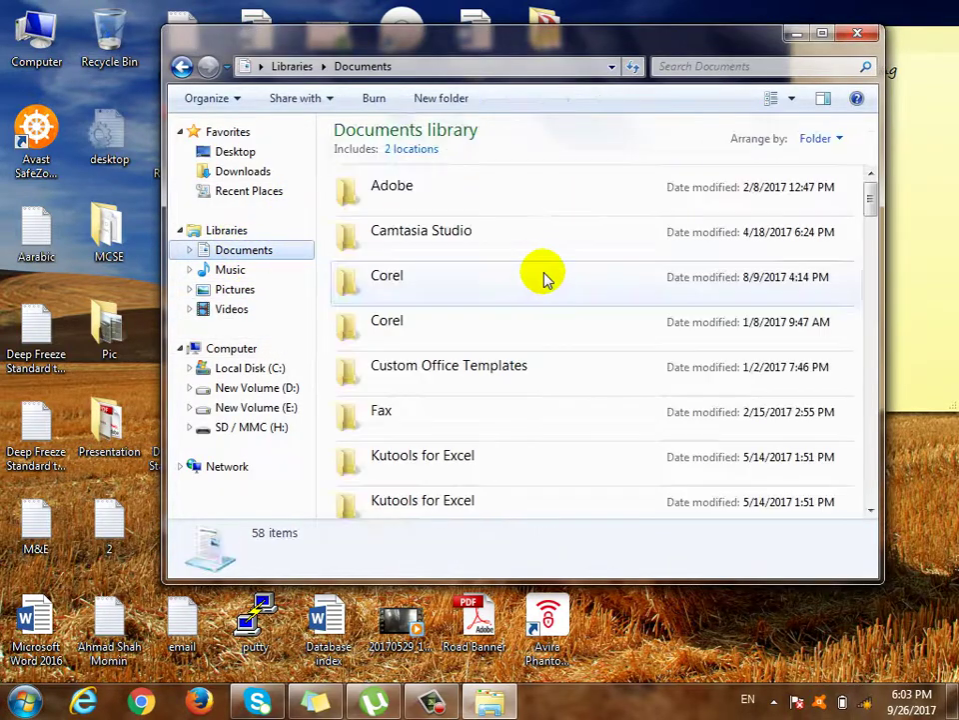
scroll(463, 354, down, 15)
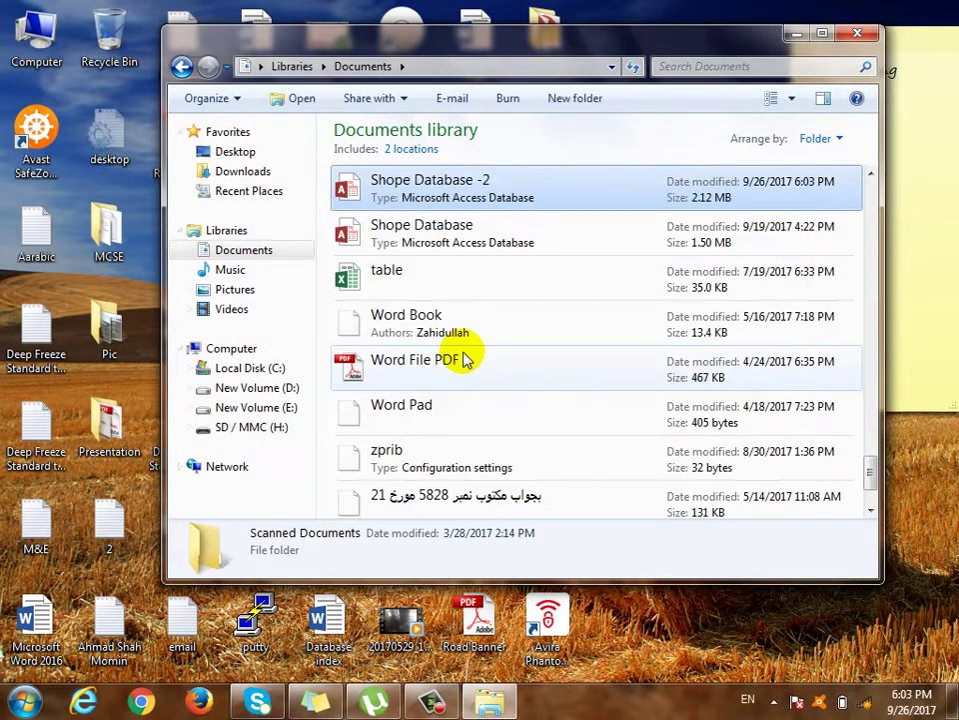
double_click(465, 188)
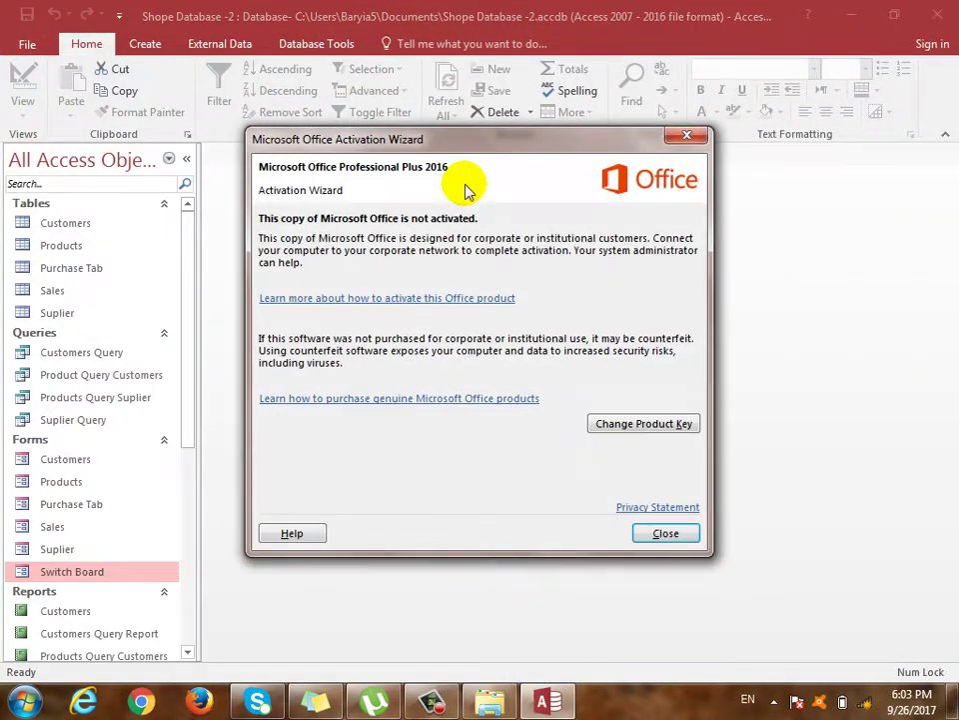
click(687, 535)
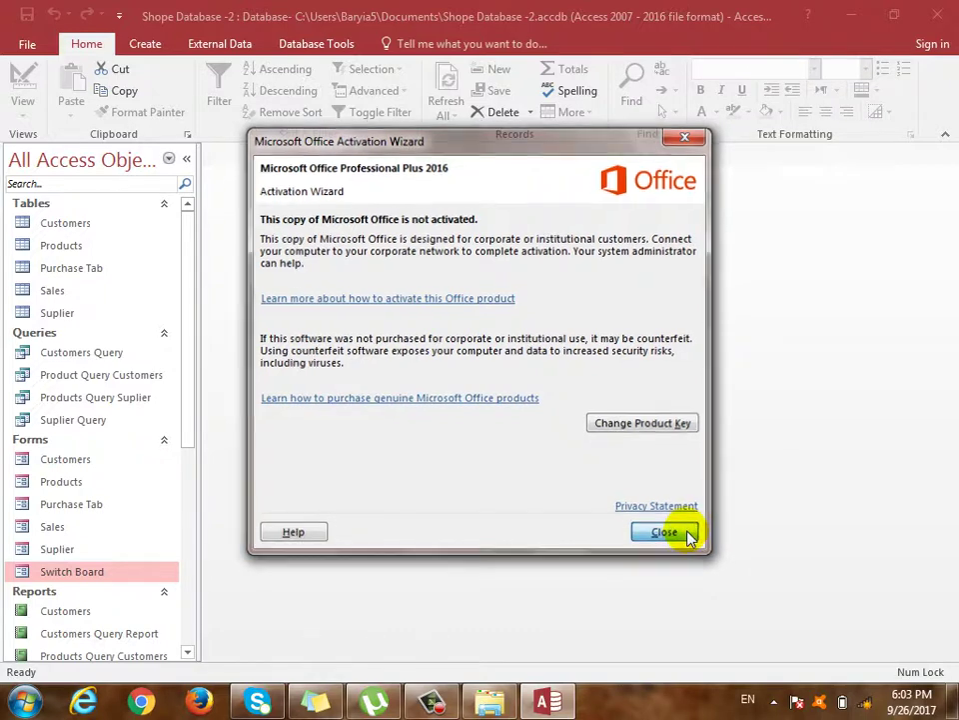
double_click(106, 576)
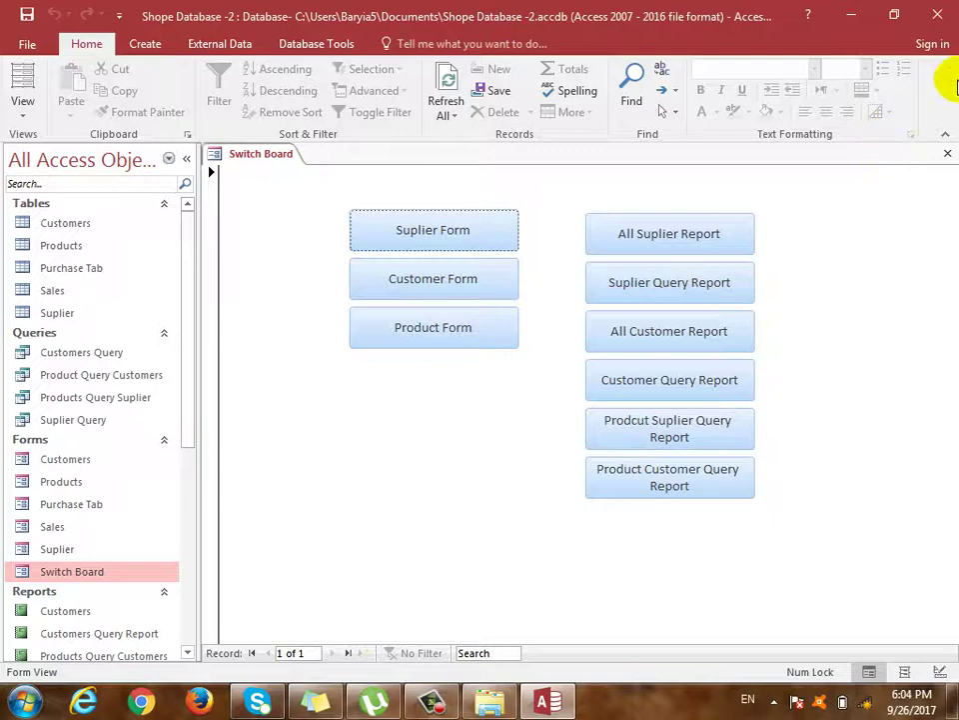
click(945, 155)
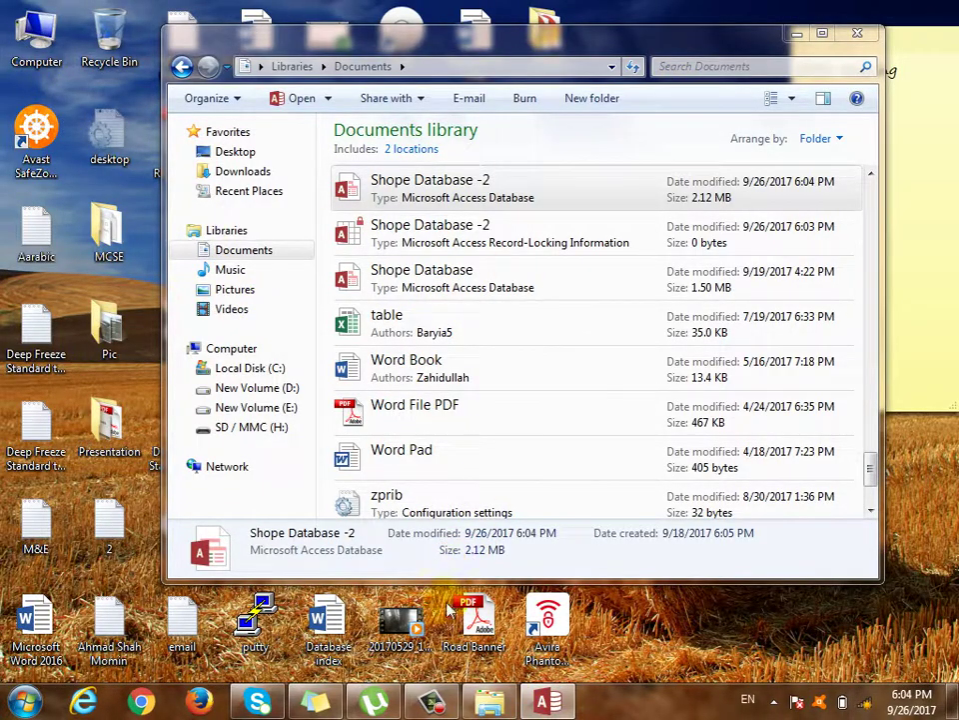
- Return to the open database and show the Current Database page of the Access options
click(545, 702)
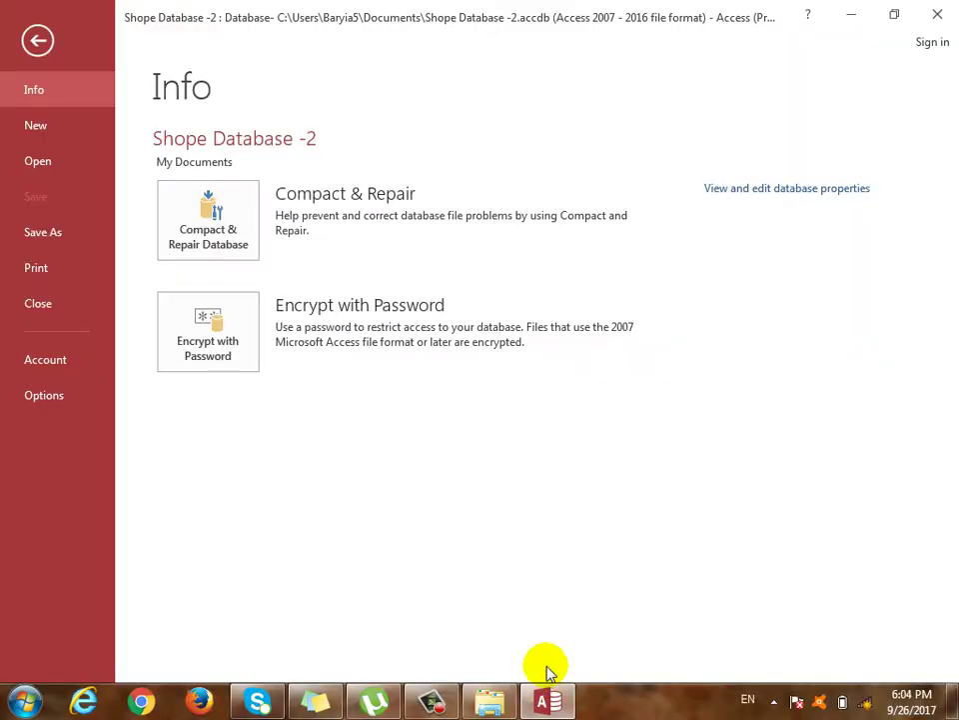
key(Escape)
click(25, 47)
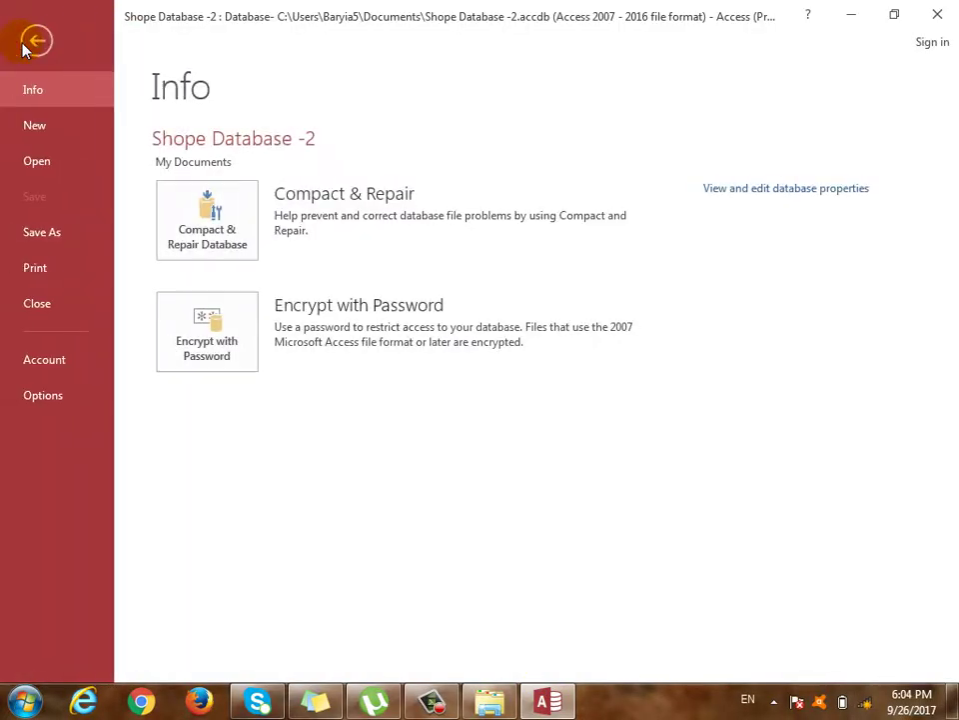
click(44, 396)
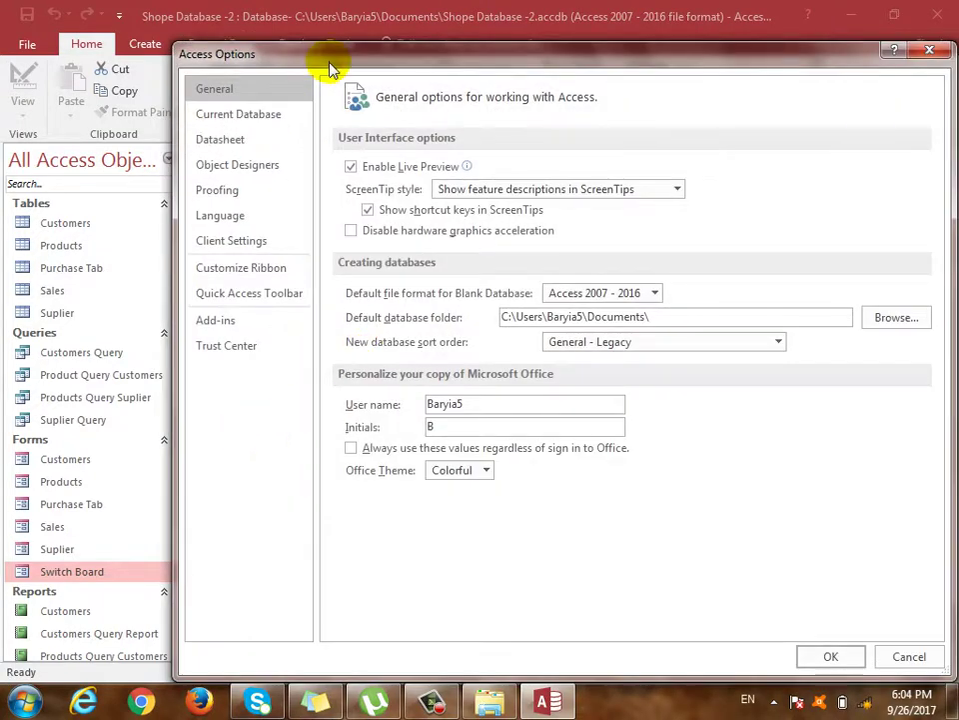
drag(247, 46, 194, 28)
click(190, 98)
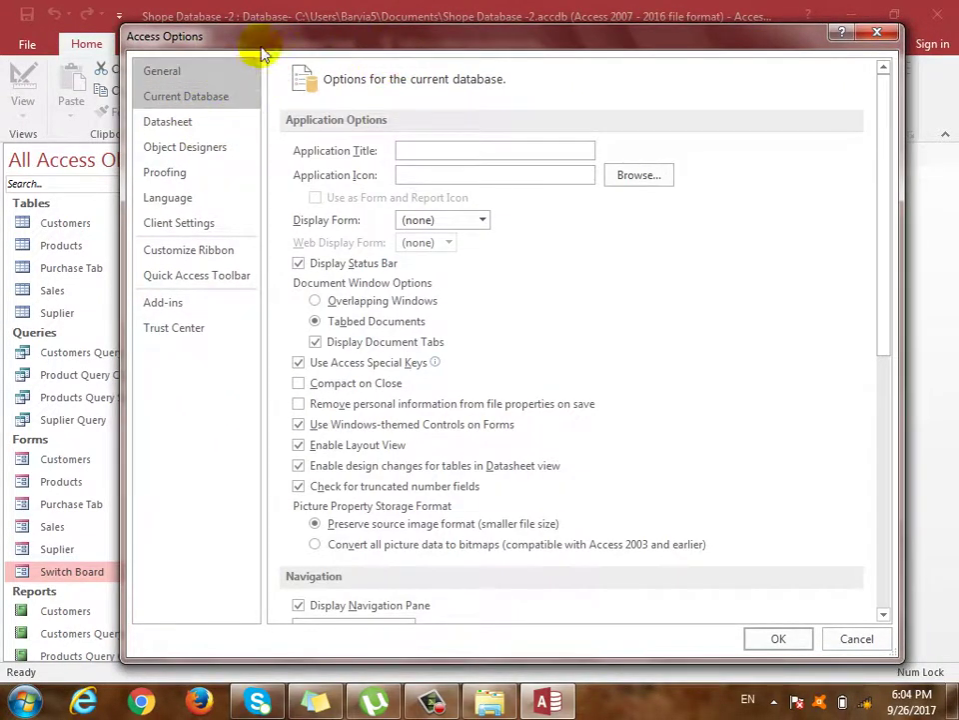
drag(244, 44, 203, 33)
click(158, 106)
click(137, 86)
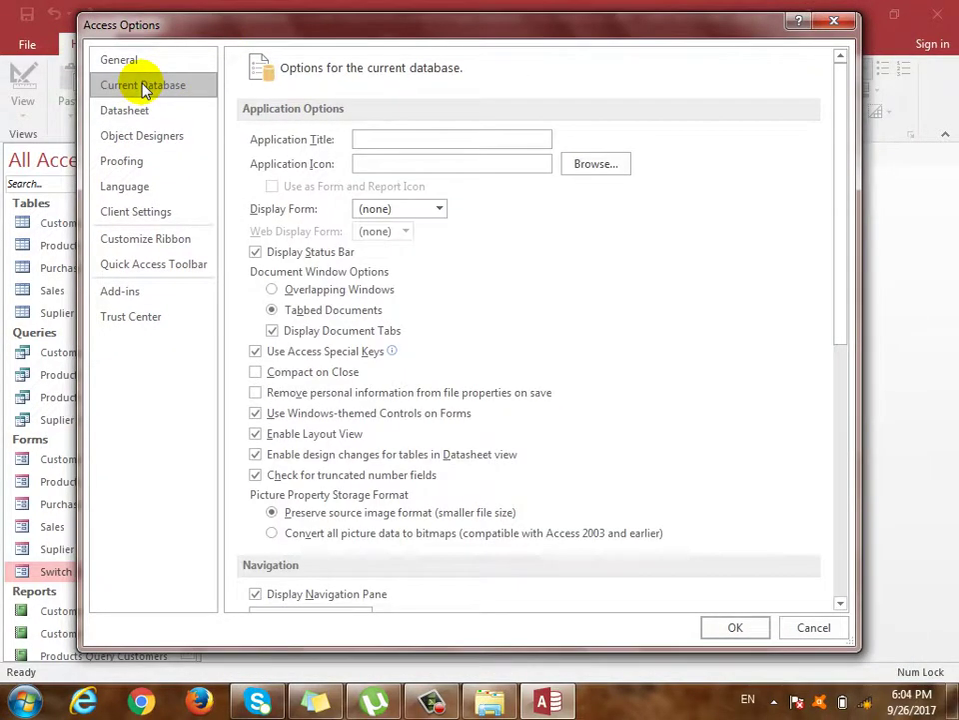
- Set the current database's Display Form to Switch Board and apply the options
click(394, 211)
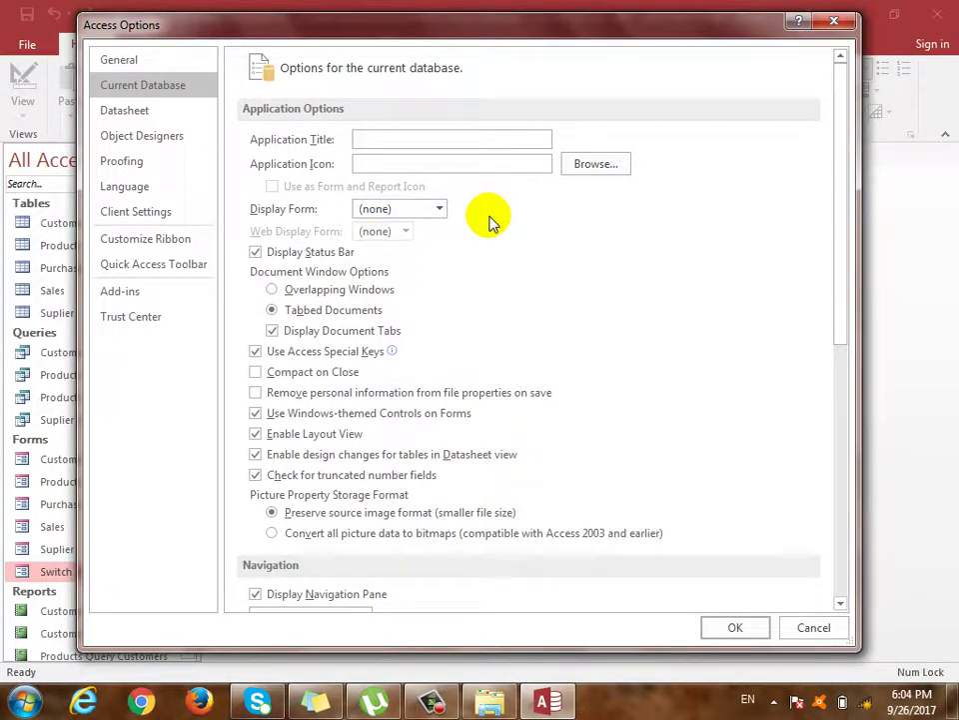
click(439, 210)
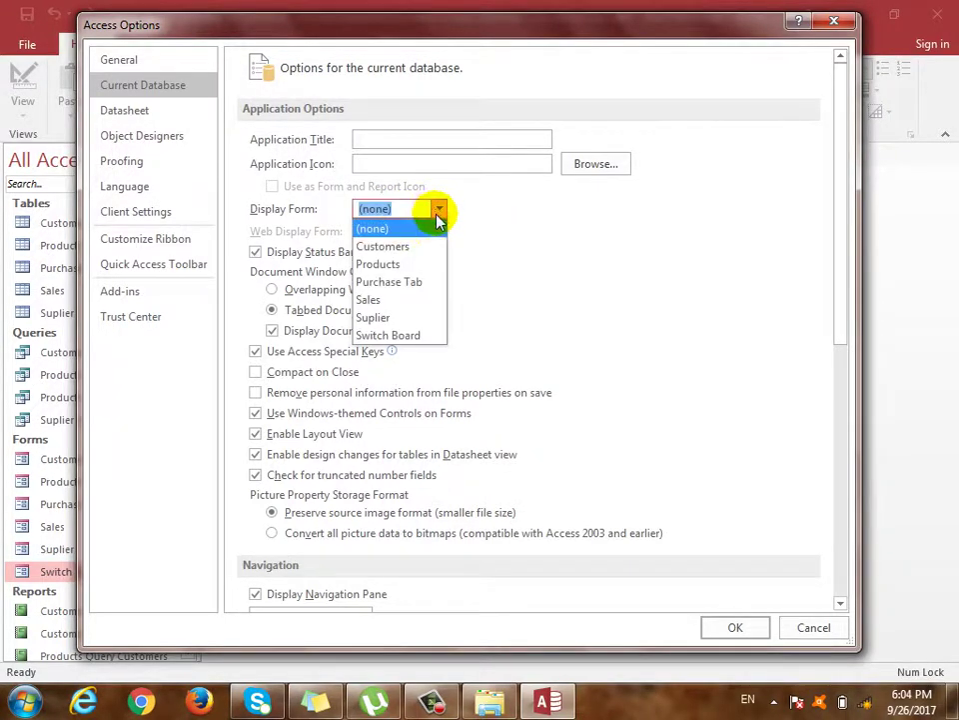
click(419, 338)
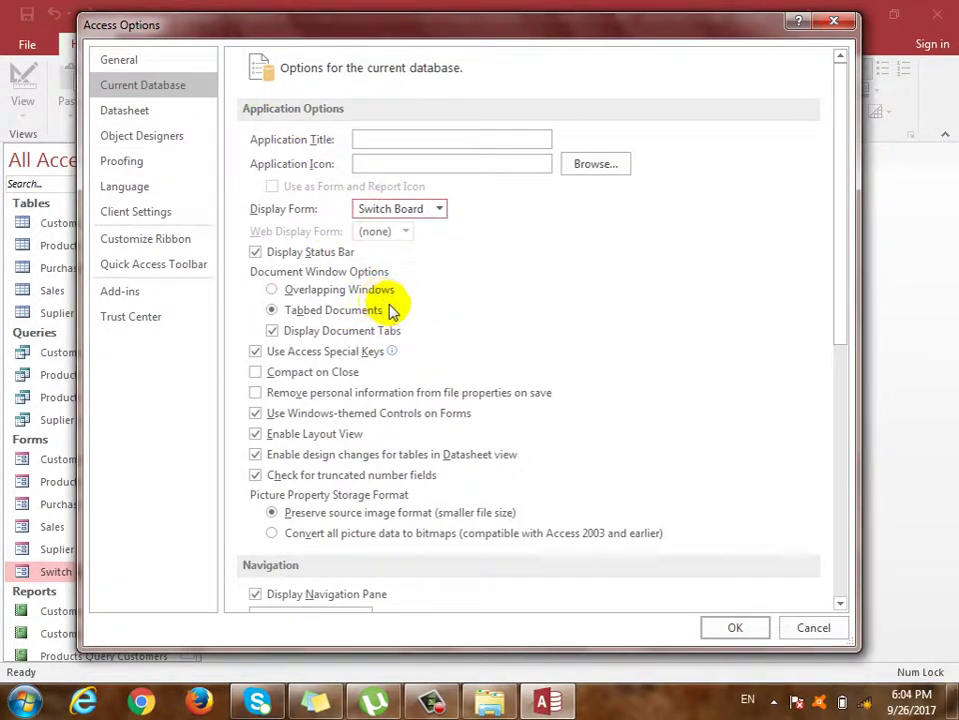
click(730, 629)
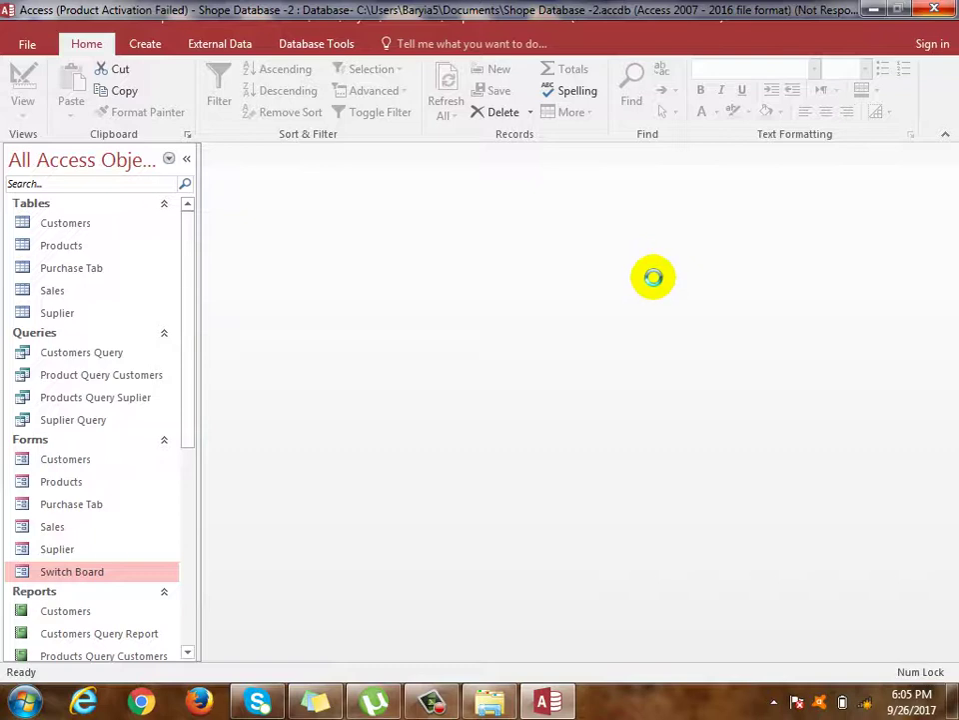
click(492, 396)
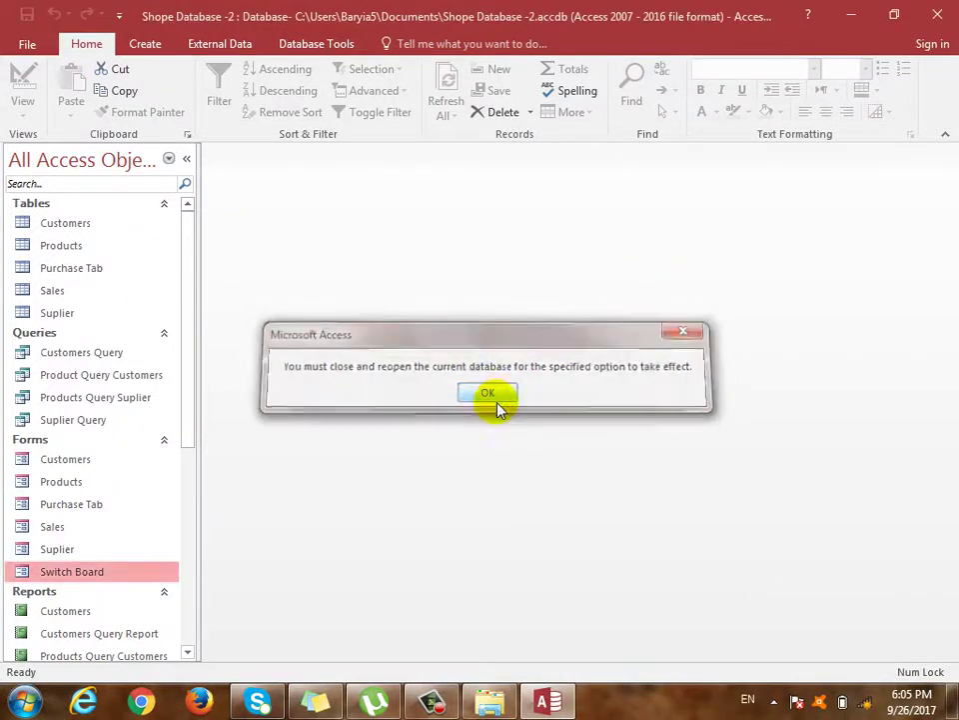
- Close and reopen Shope Database -2 to check the startup form, dismissing the activation notice
click(938, 14)
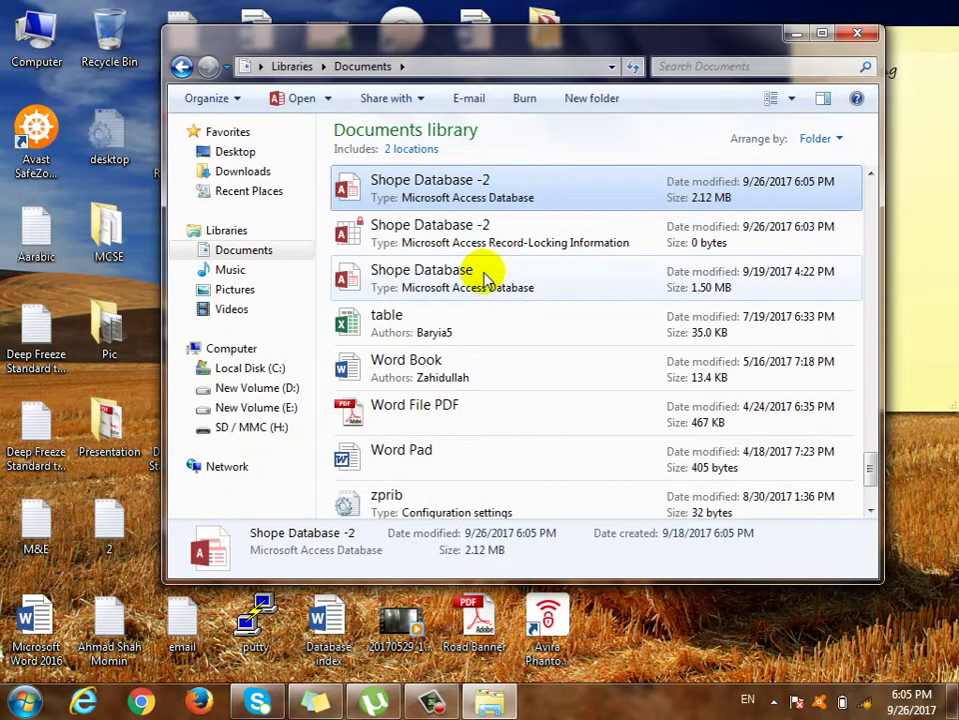
double_click(456, 197)
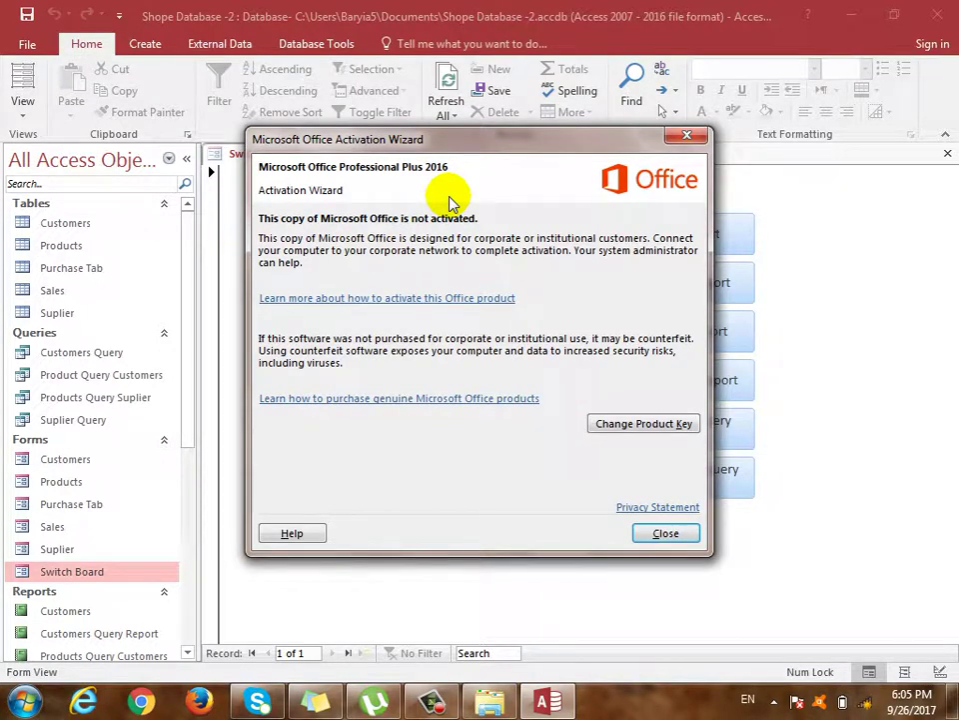
click(689, 135)
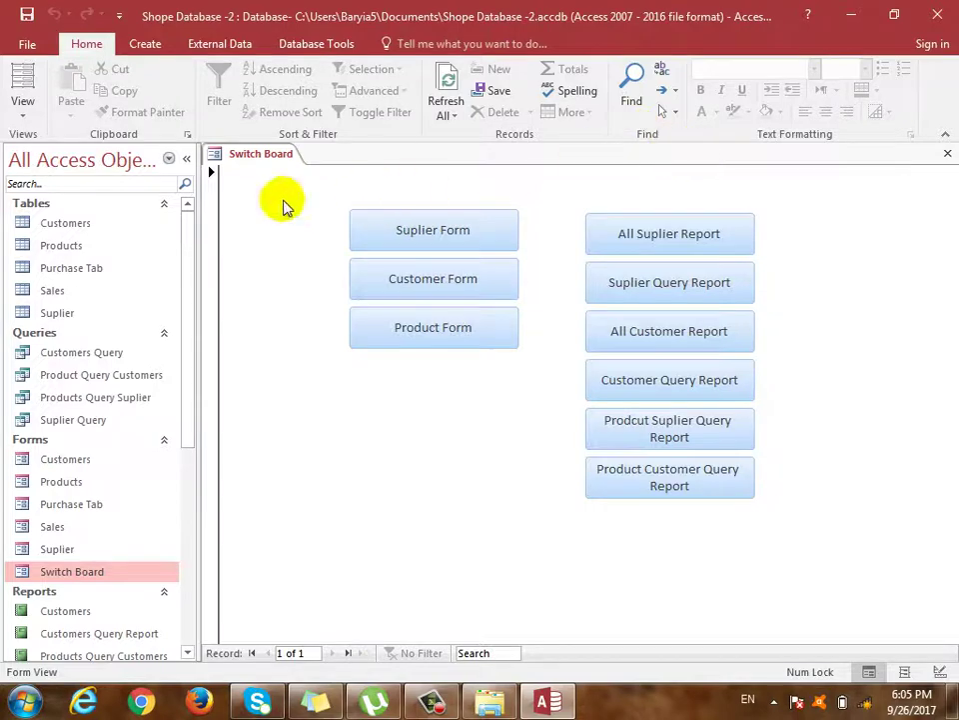
- Switch the Switch Board form to Design View and display the properties of its Detail section
click(24, 118)
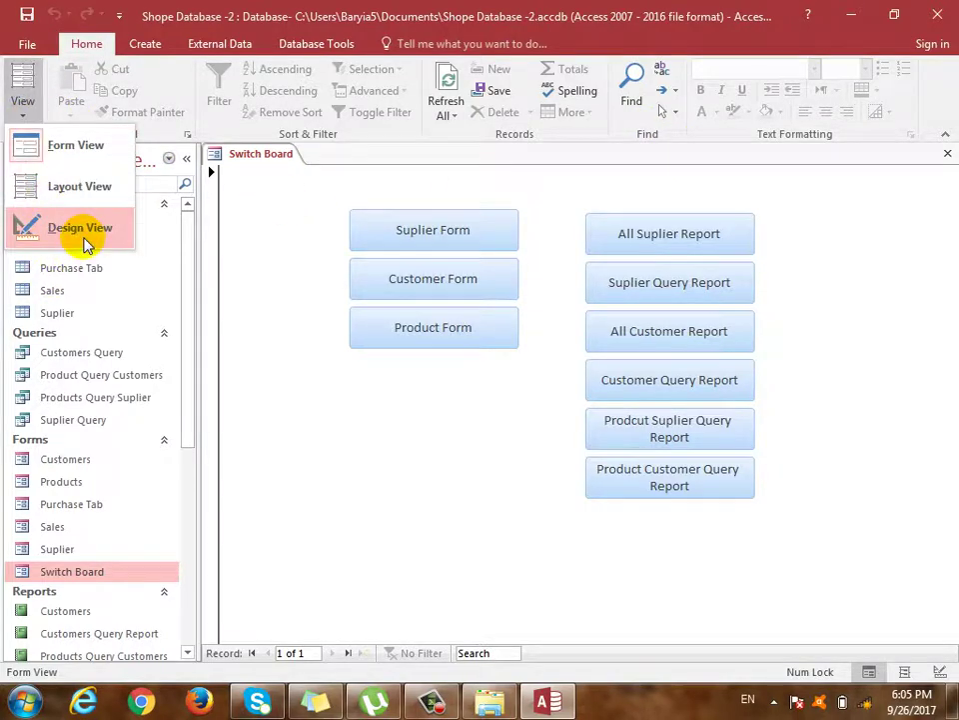
click(82, 232)
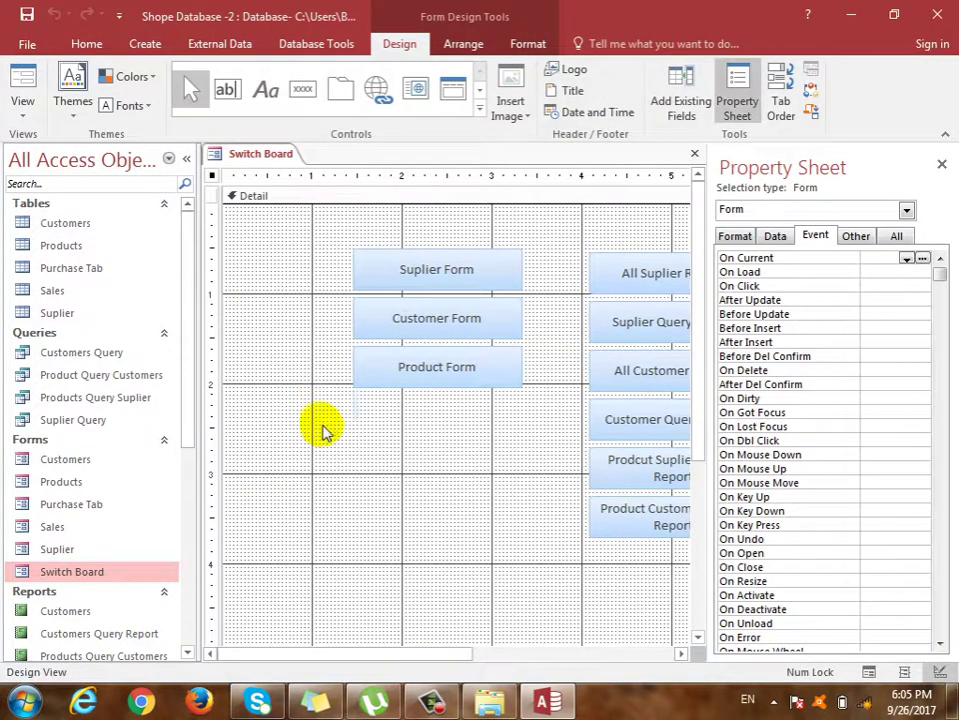
click(353, 473)
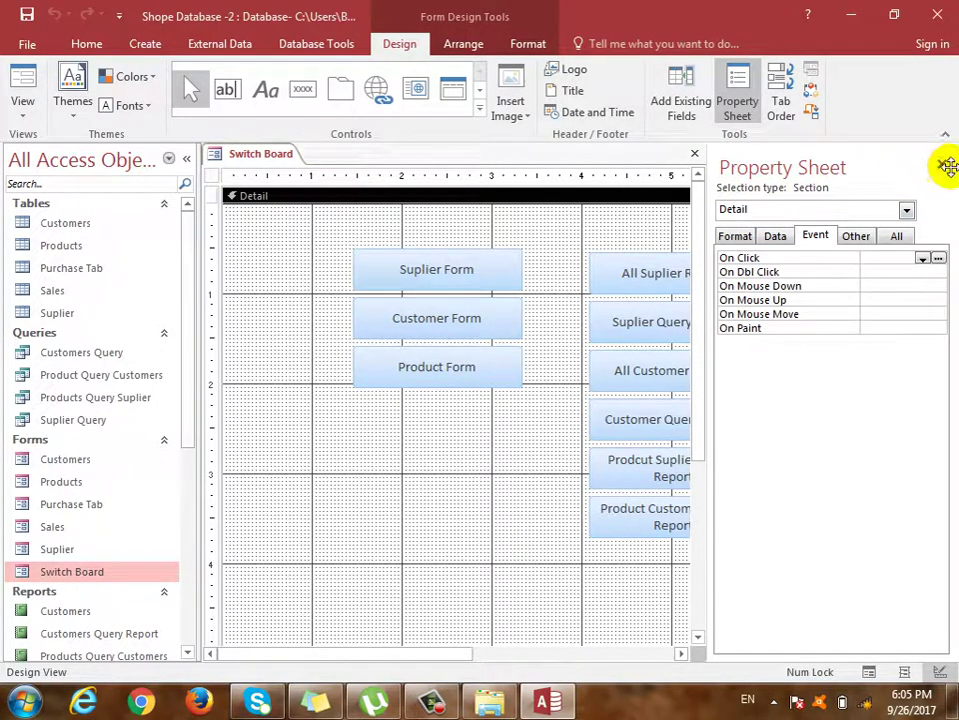
click(943, 165)
right_click(435, 498)
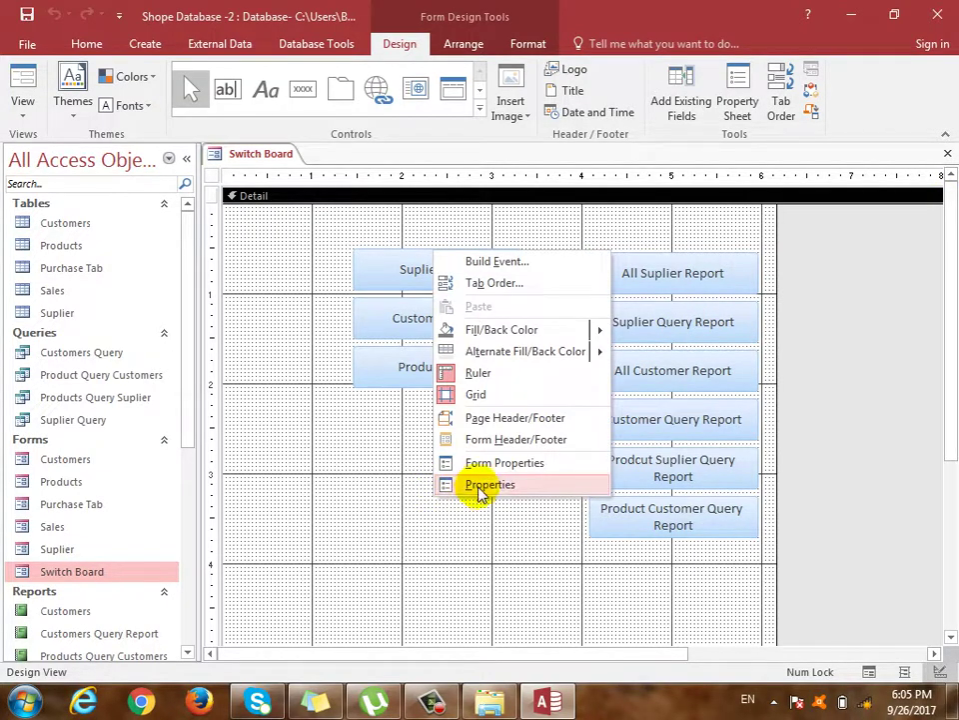
click(482, 485)
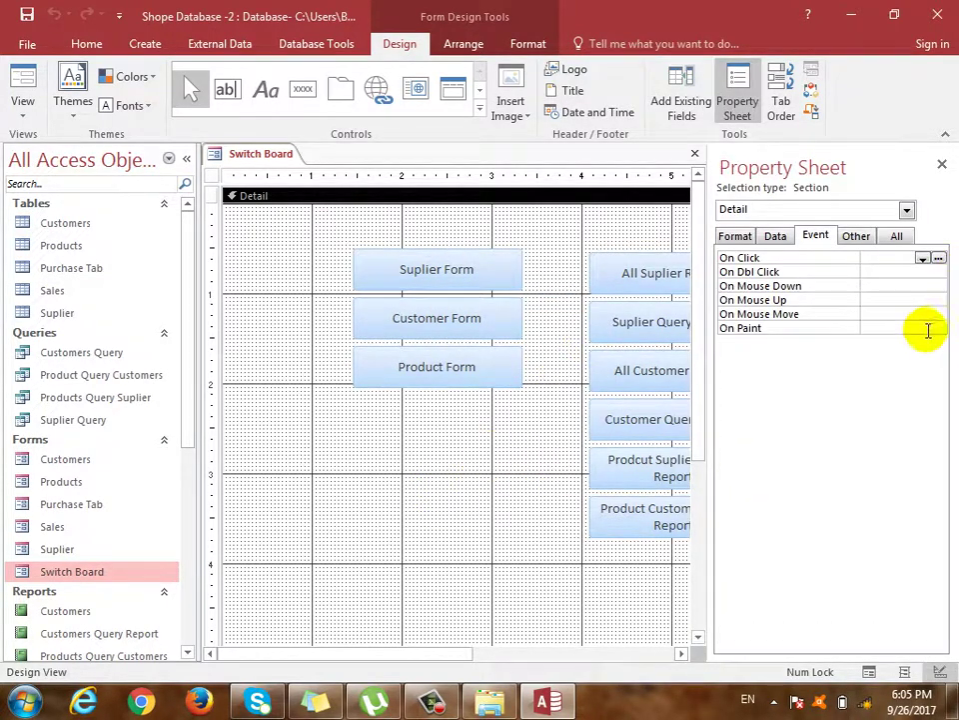
- Display the properties of the whole Switch Board form instead of its Detail section, closing and reopening the property sheet
click(943, 165)
right_click(439, 467)
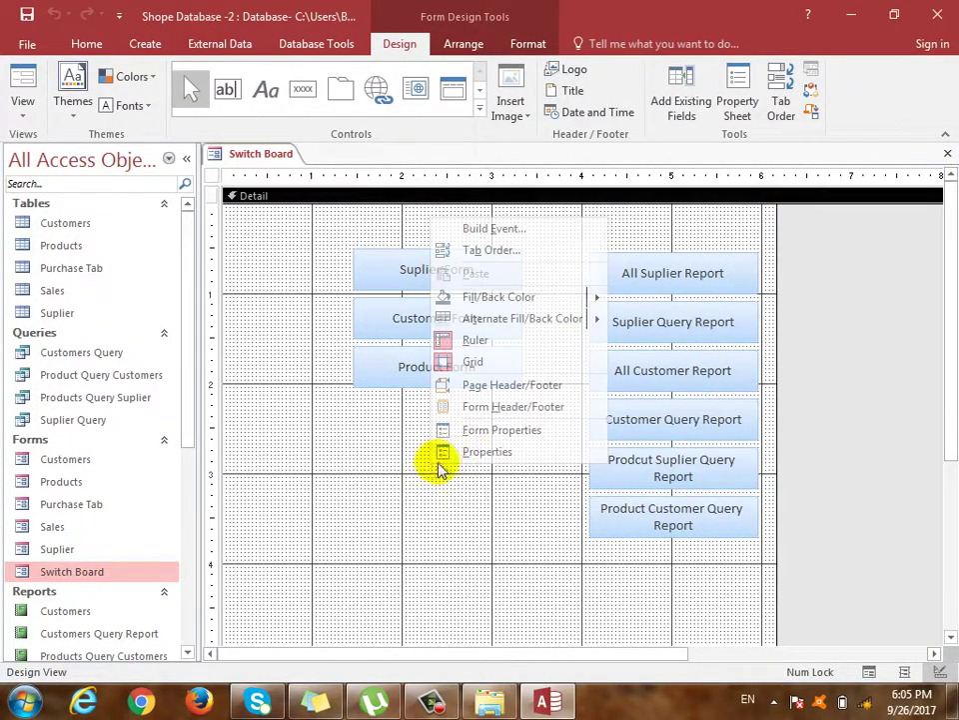
click(504, 433)
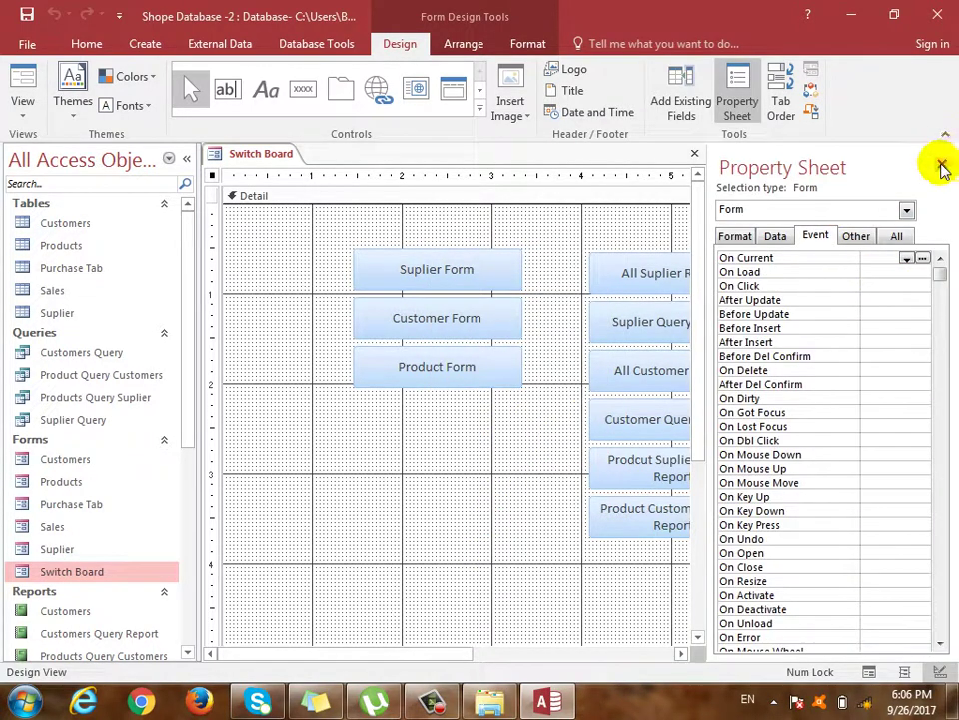
click(940, 167)
click(743, 93)
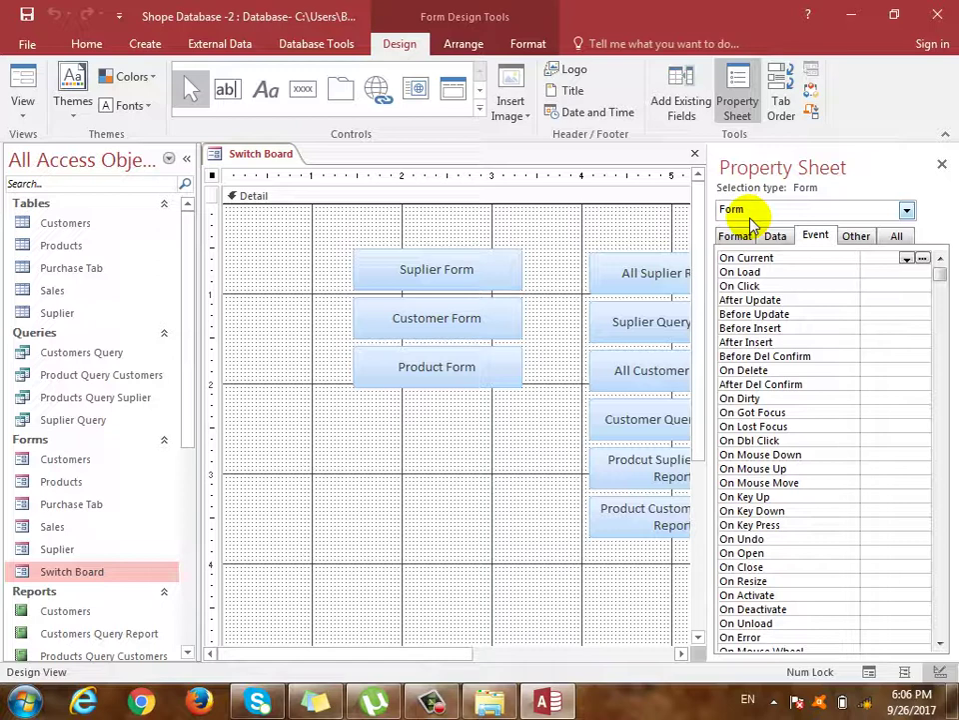
- Compare the event properties of the Suplier Form button, the Customer Form button, the Detail section and the whole form
click(475, 284)
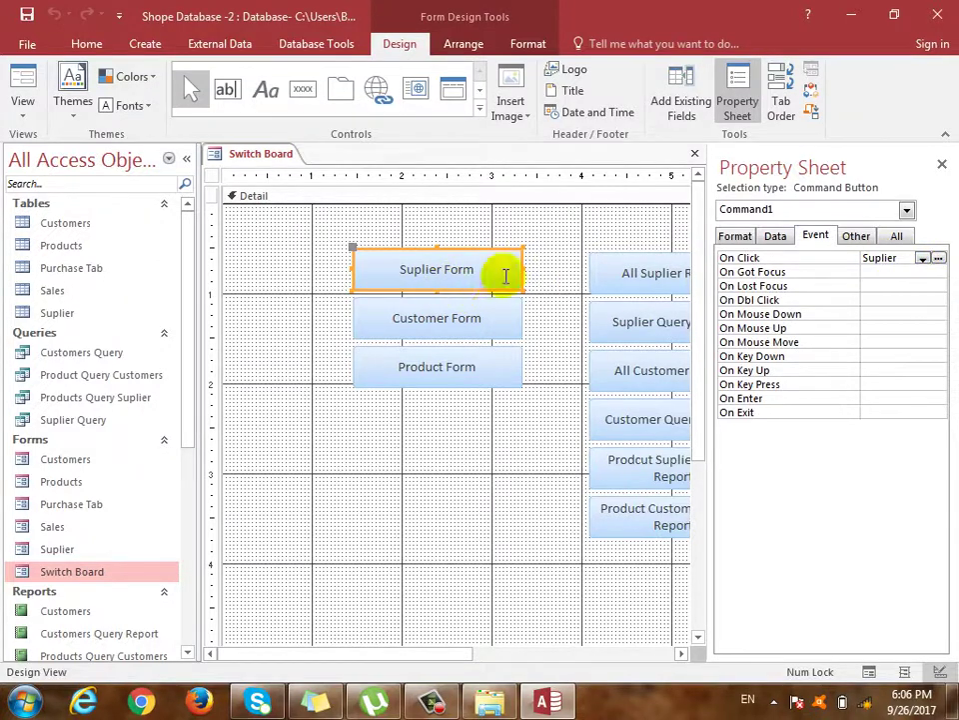
click(495, 306)
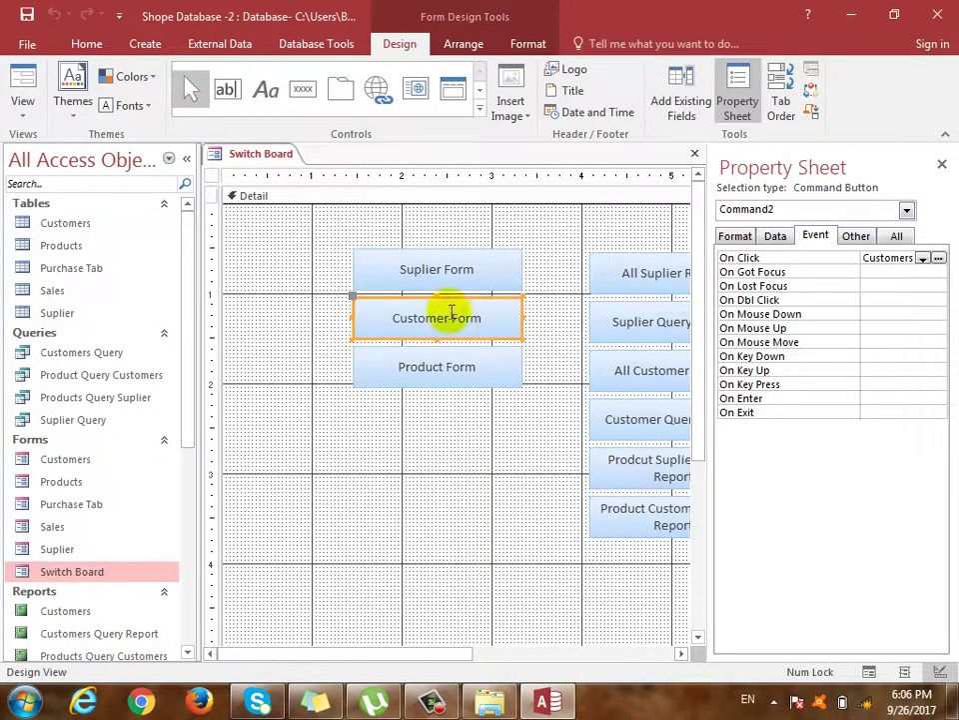
click(398, 428)
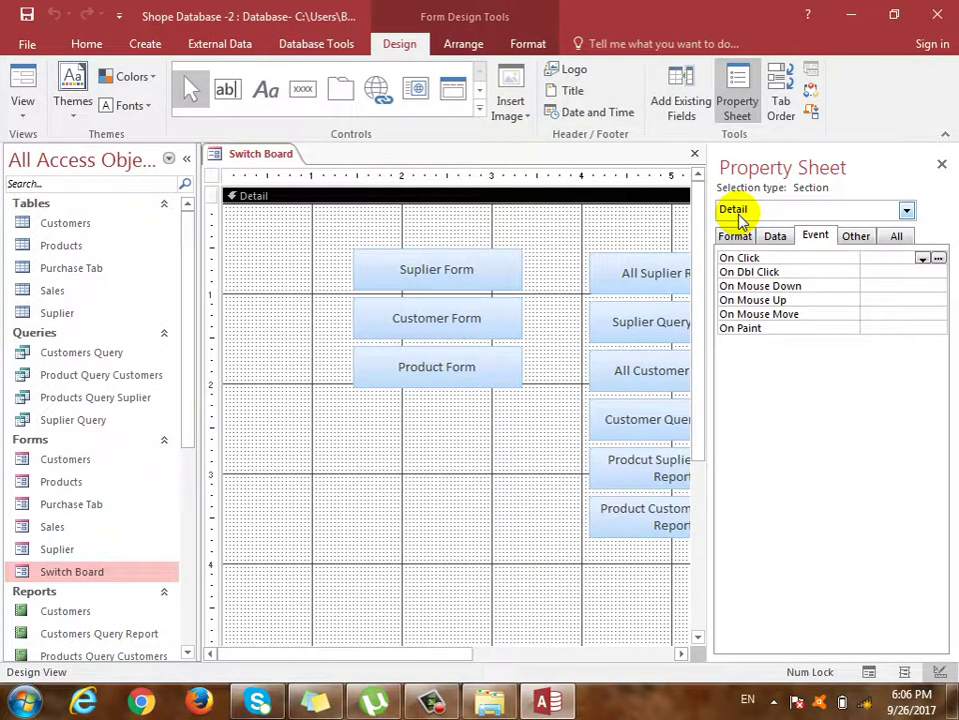
click(212, 176)
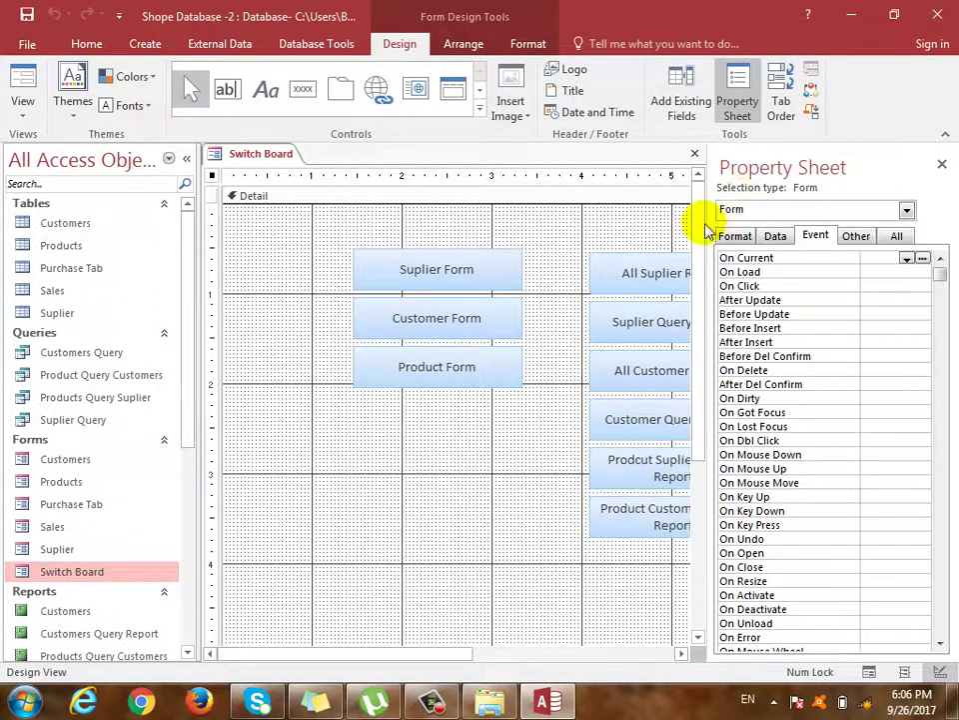
- Close the property sheet and reopen it for the whole form
click(942, 164)
click(478, 472)
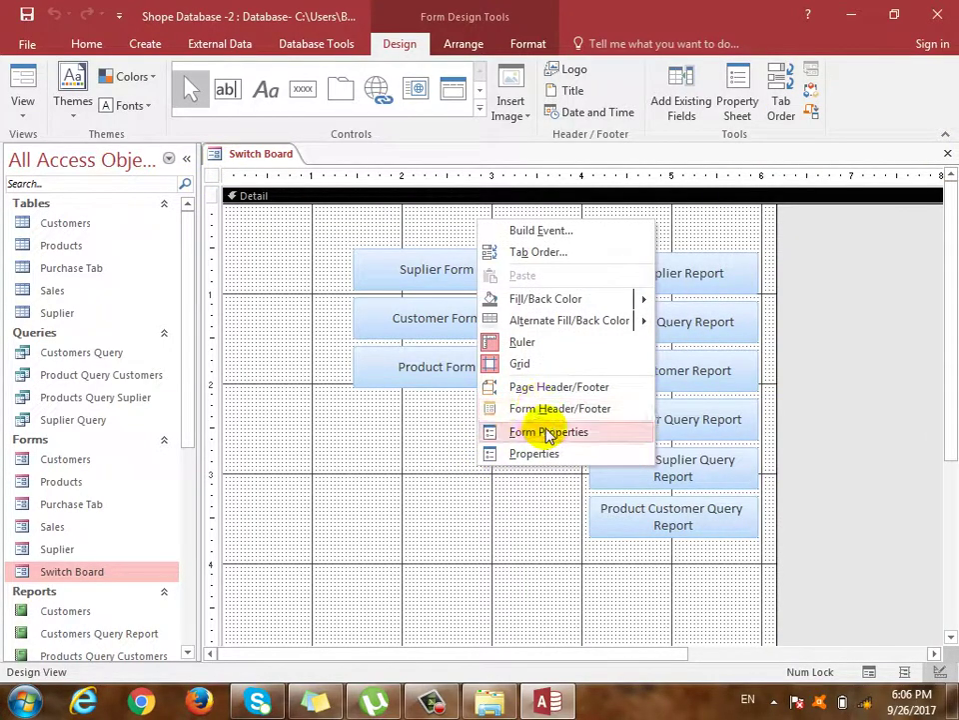
click(549, 432)
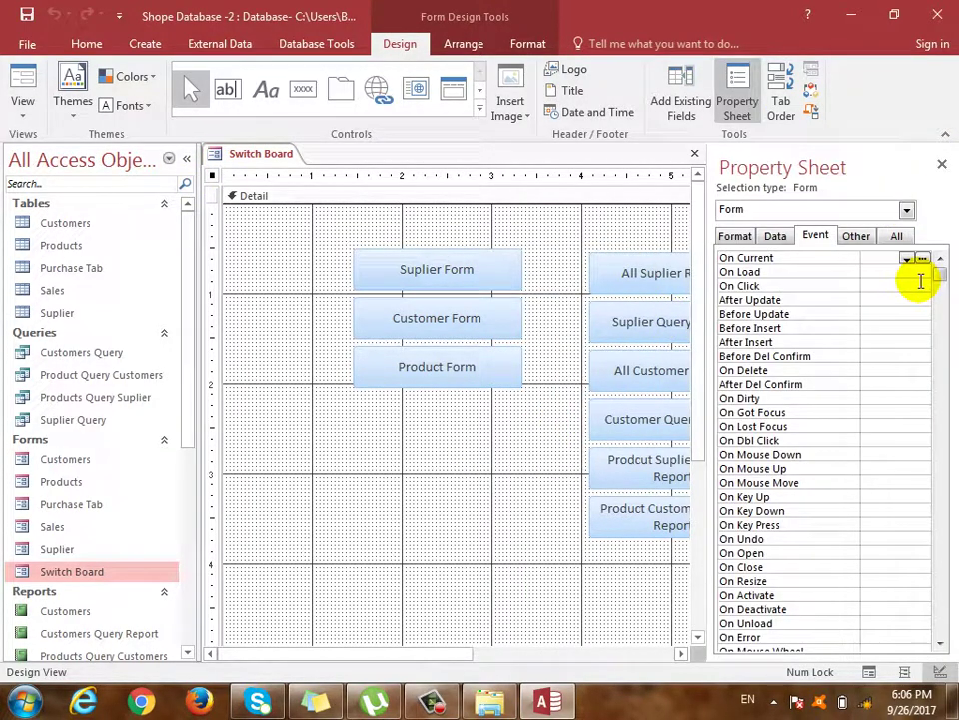
click(941, 163)
click(756, 102)
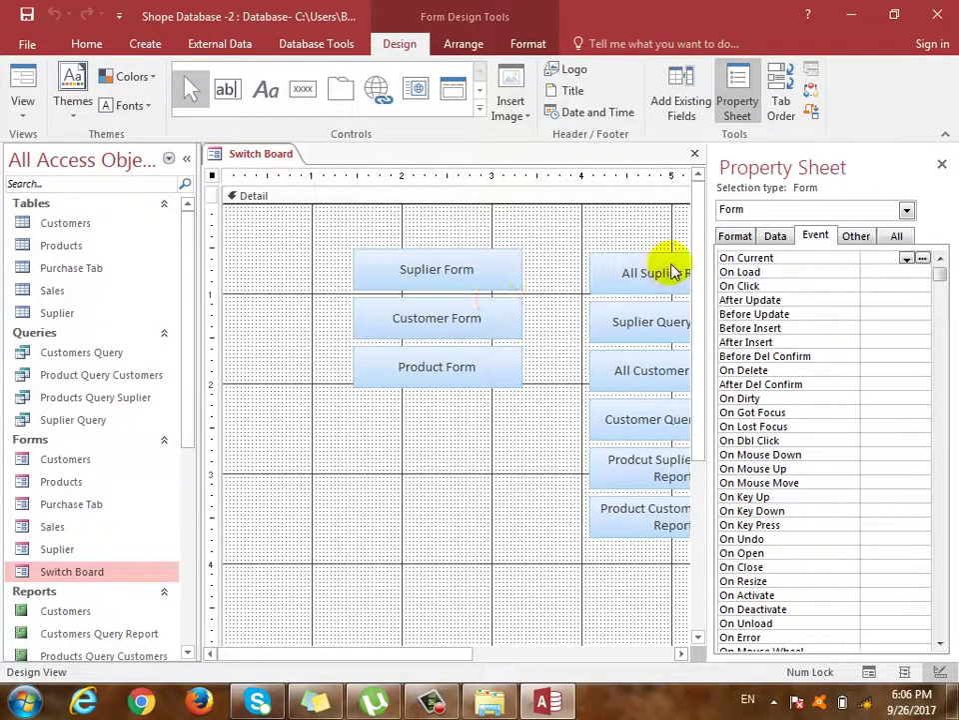
- Look through the form's Format, Data, Event and Other property groups, ending with all properties listed
click(737, 236)
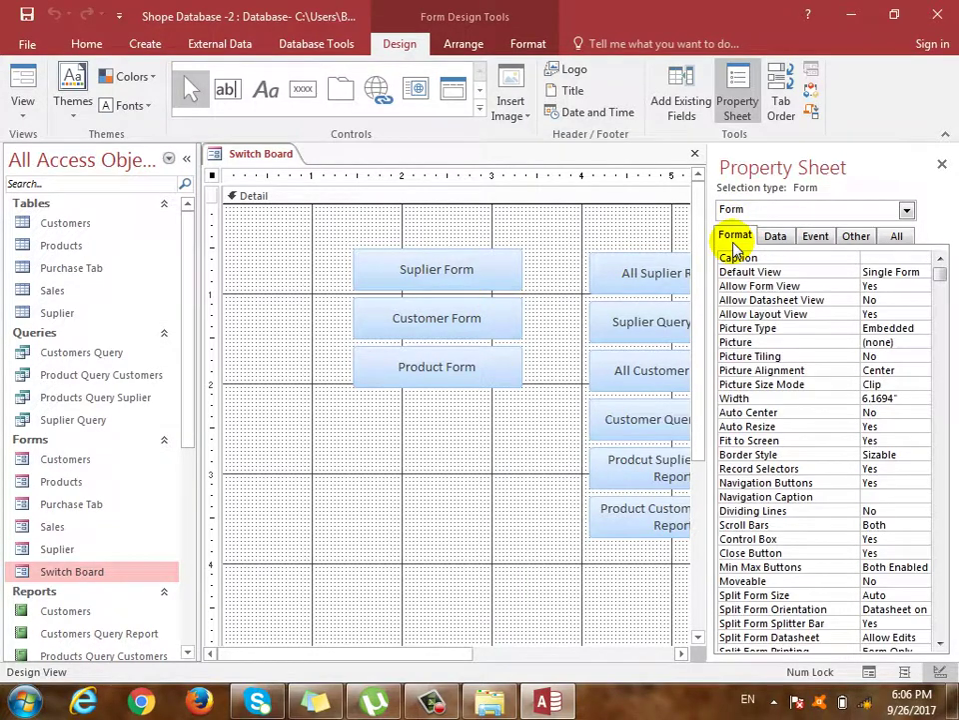
click(777, 238)
click(856, 238)
click(816, 238)
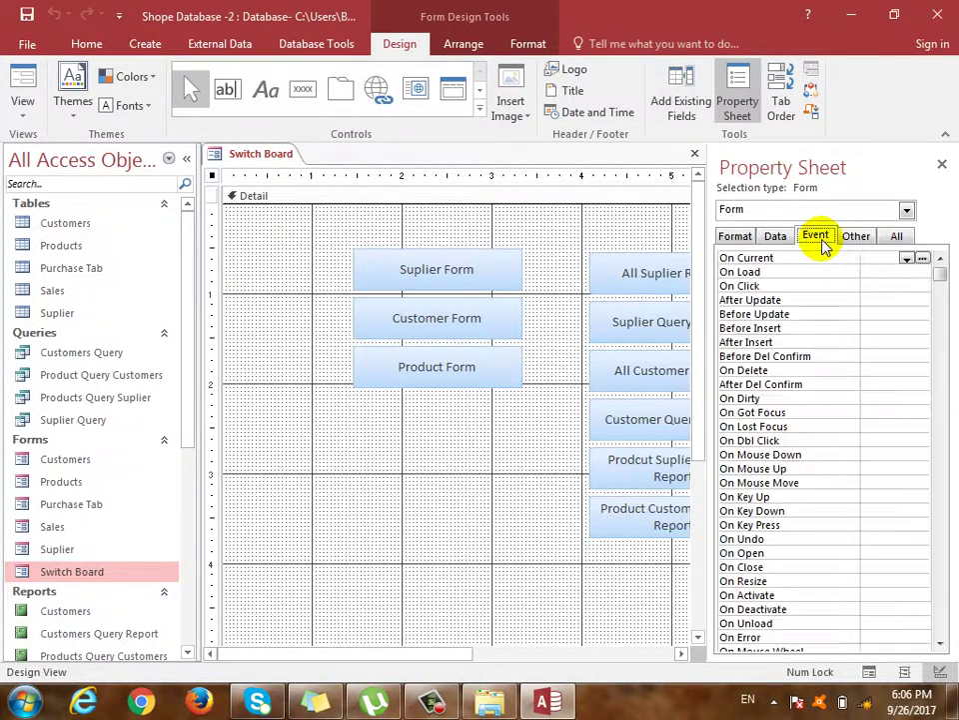
click(855, 238)
click(897, 237)
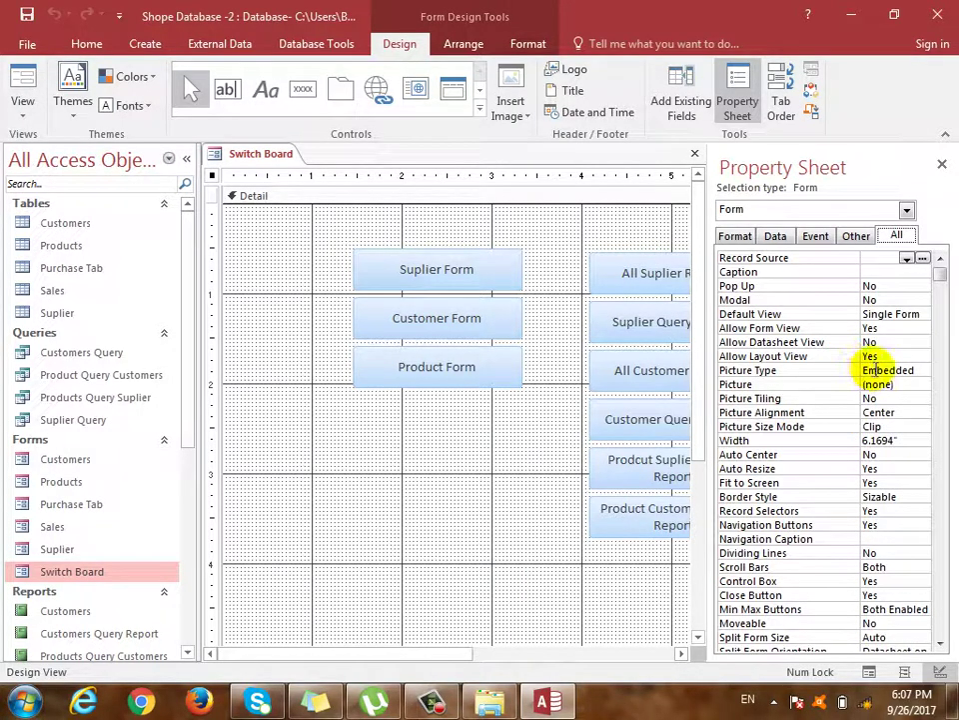
- Set the form's background Picture to Desert.jpg from the Sample Pictures folder in the Pictures library
click(784, 384)
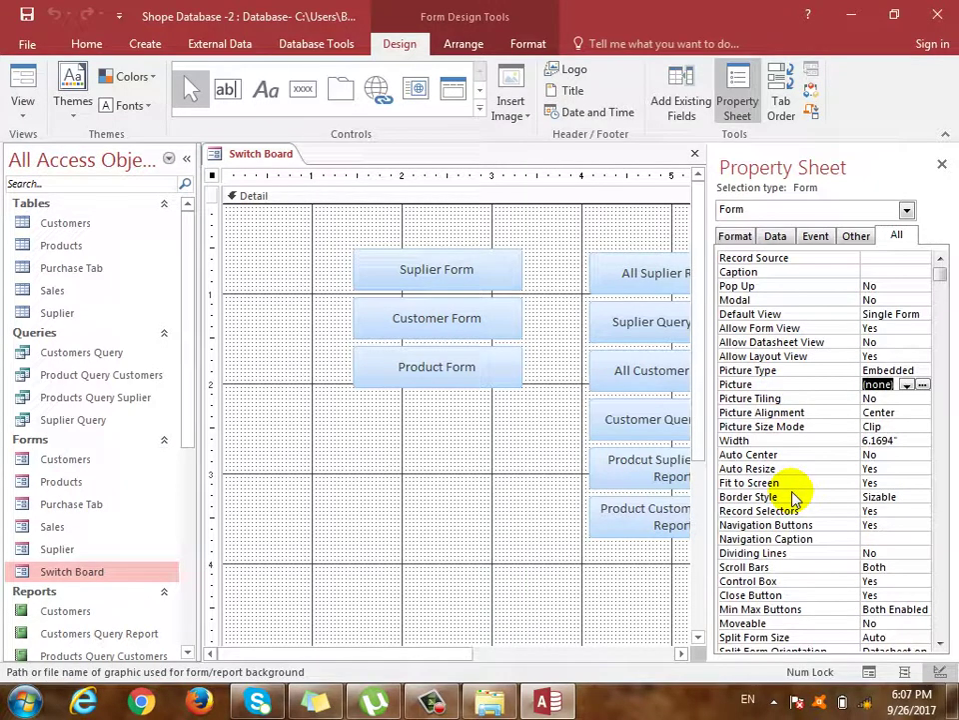
click(922, 387)
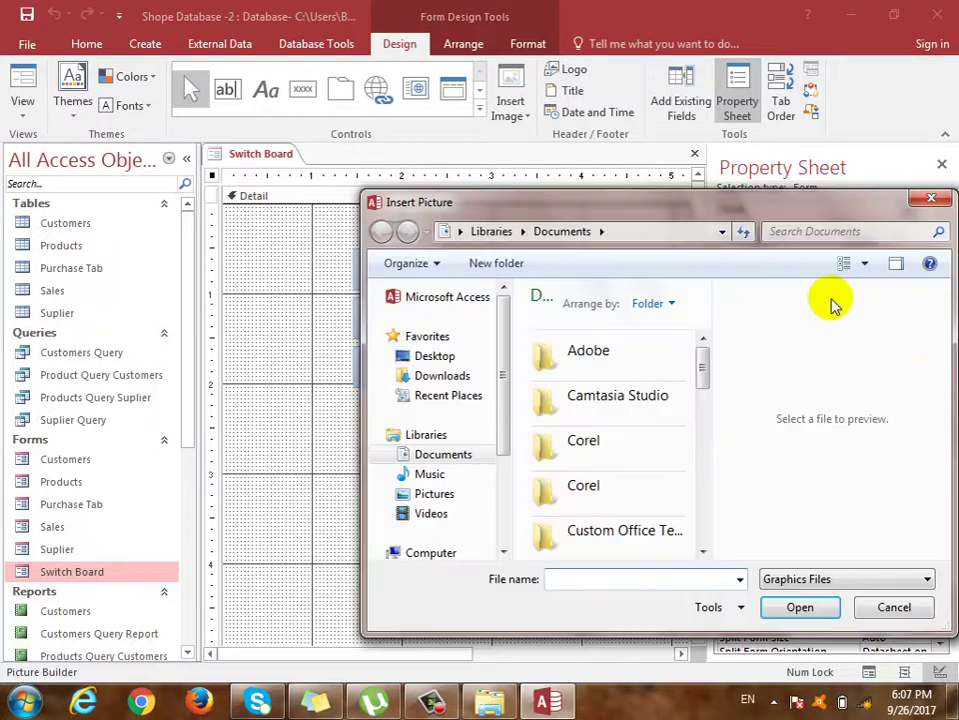
drag(782, 198, 577, 160)
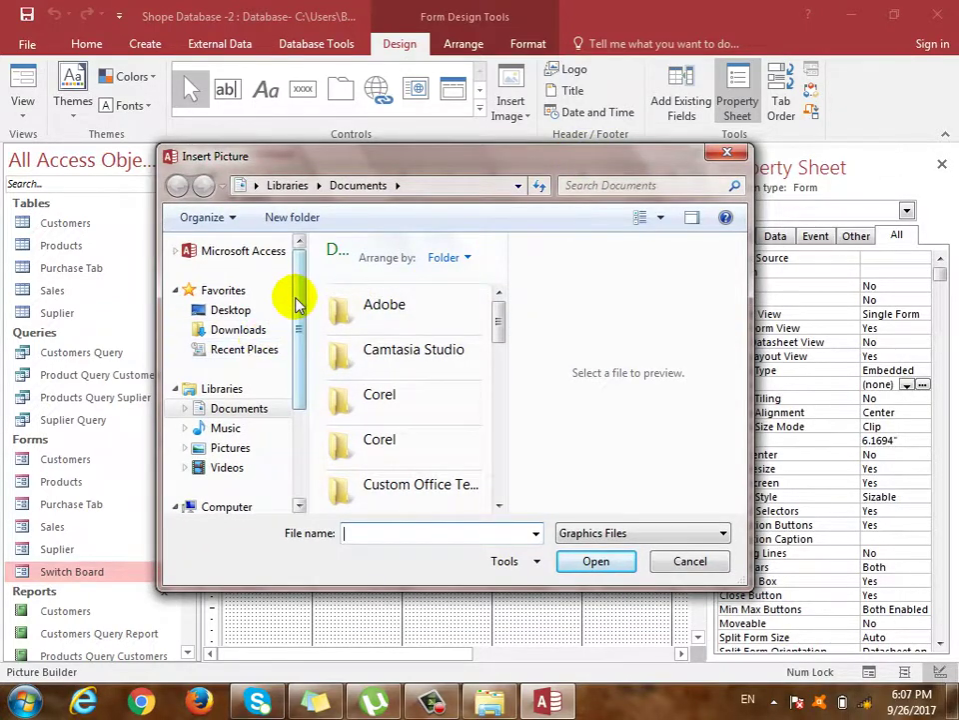
click(240, 447)
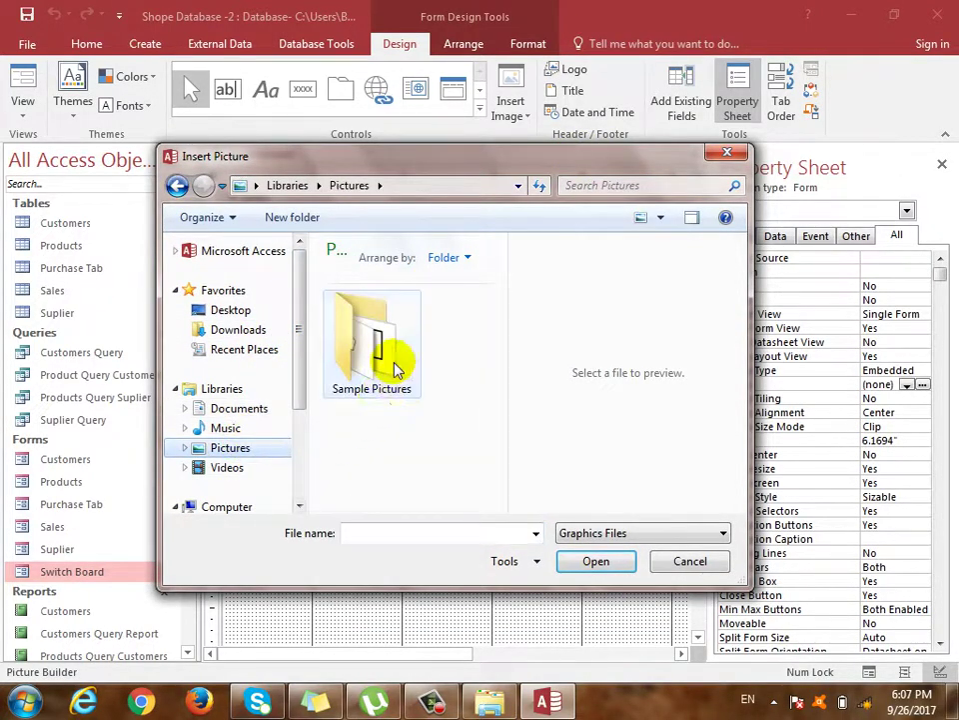
double_click(396, 368)
drag(504, 306, 501, 373)
double_click(371, 305)
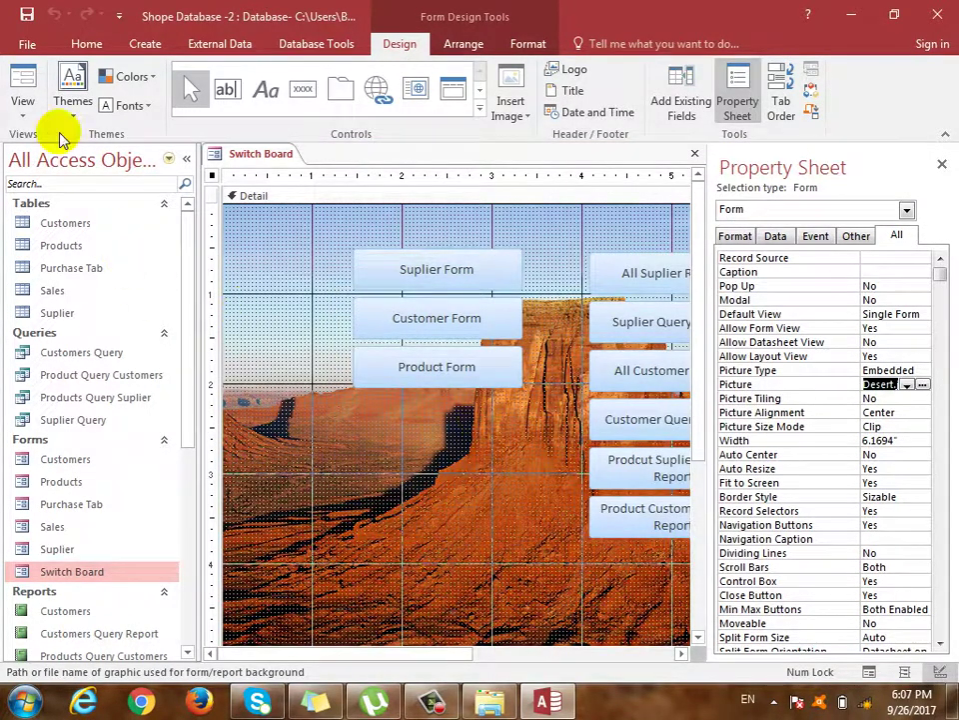
- Check the background picture in Form View with the Navigation Pane collapsed, and return to Design View with the pane expanded
click(24, 107)
click(62, 142)
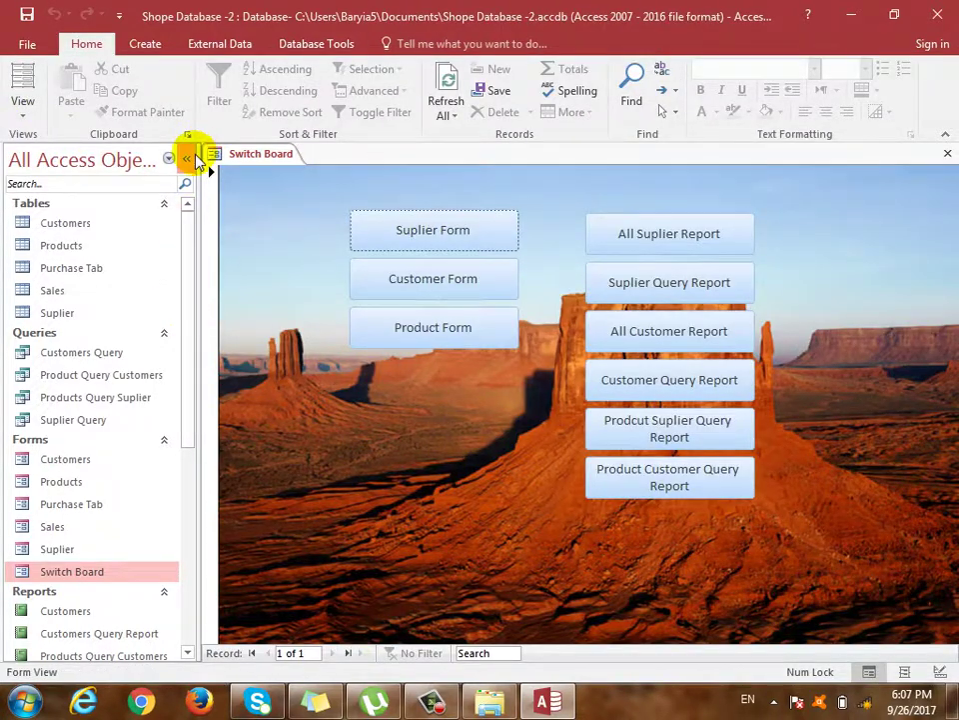
click(186, 158)
click(296, 441)
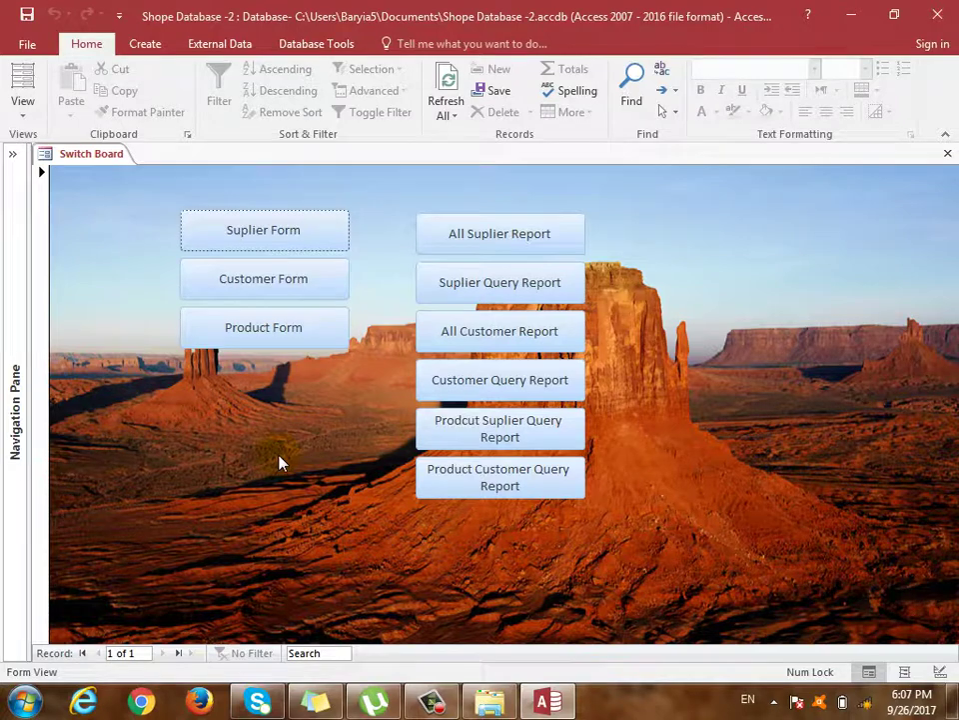
click(64, 174)
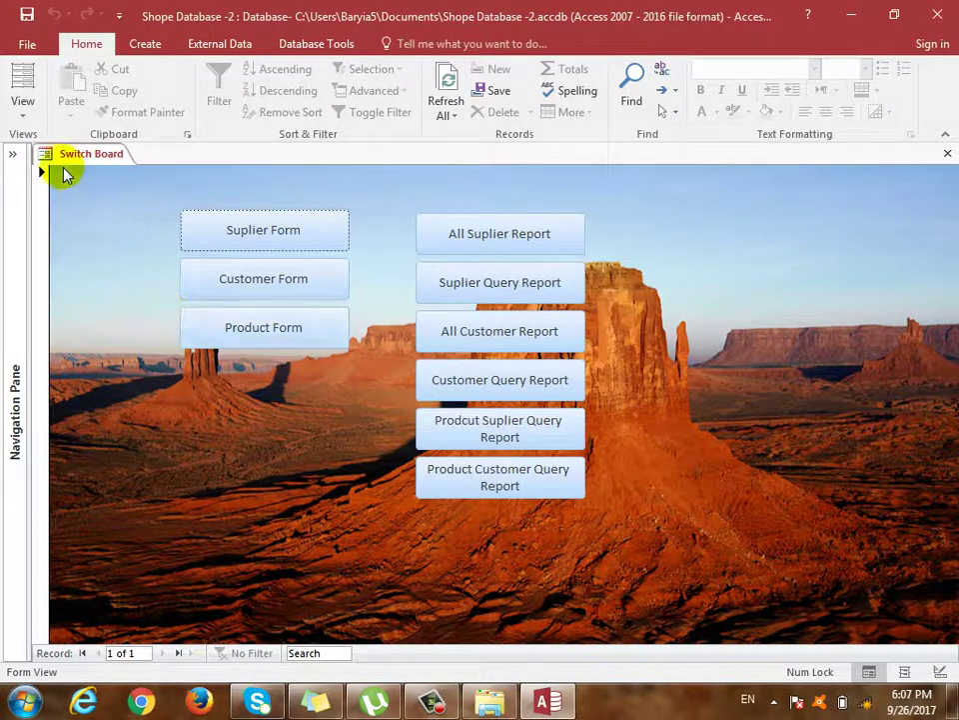
click(12, 153)
click(30, 116)
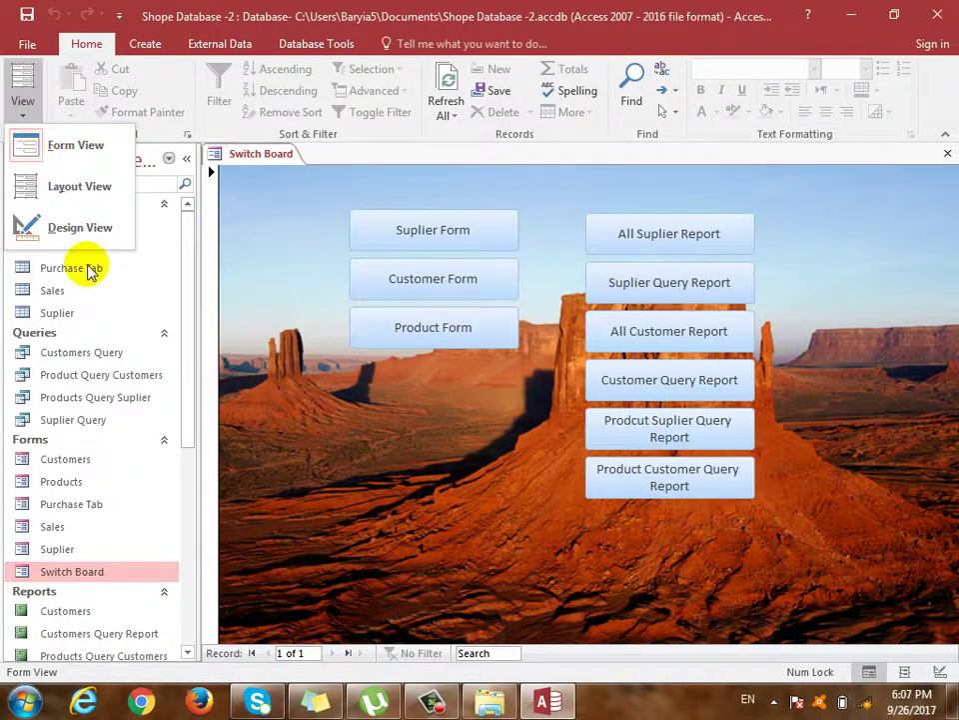
click(97, 238)
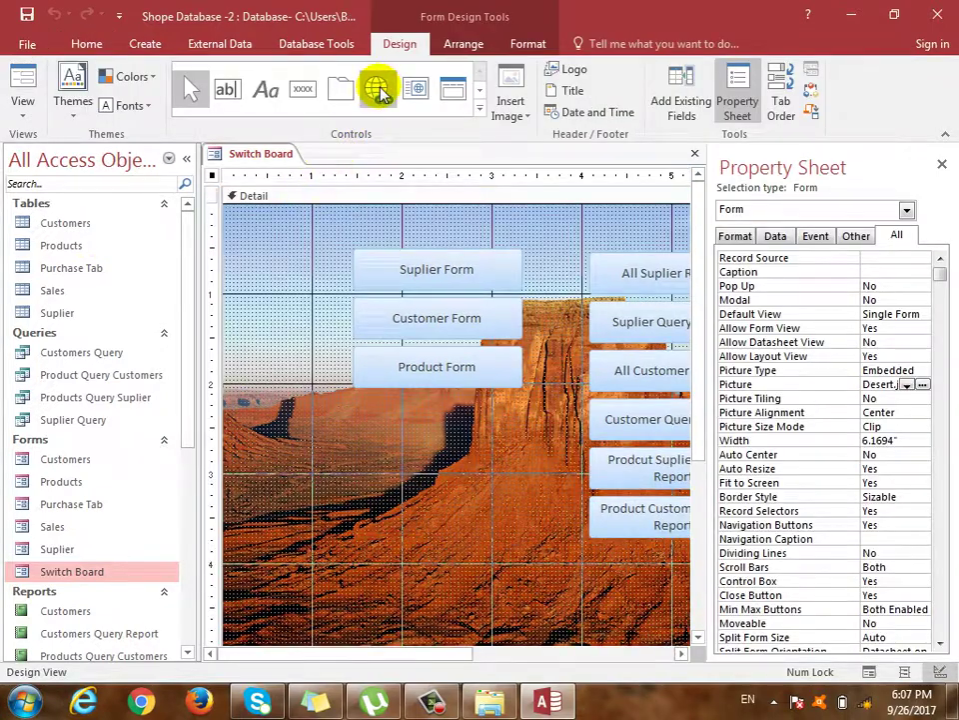
- Insert an unbound object frame about 0.96 by 0.79 inches beside the Customer Form button, holding a new Bitmap Image
click(479, 109)
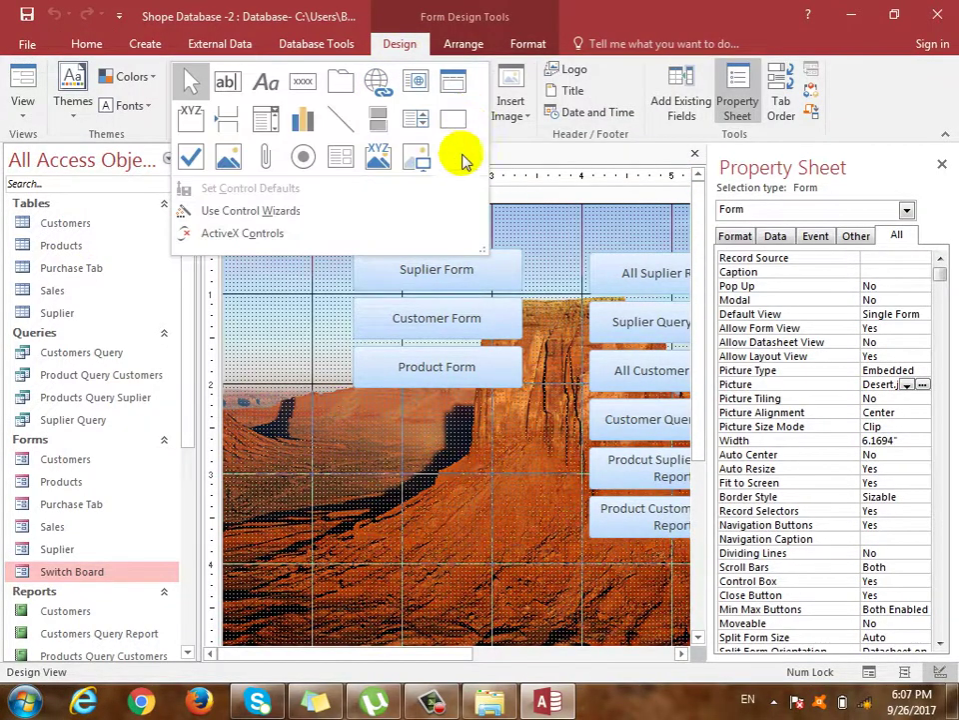
click(228, 159)
drag(255, 311, 343, 392)
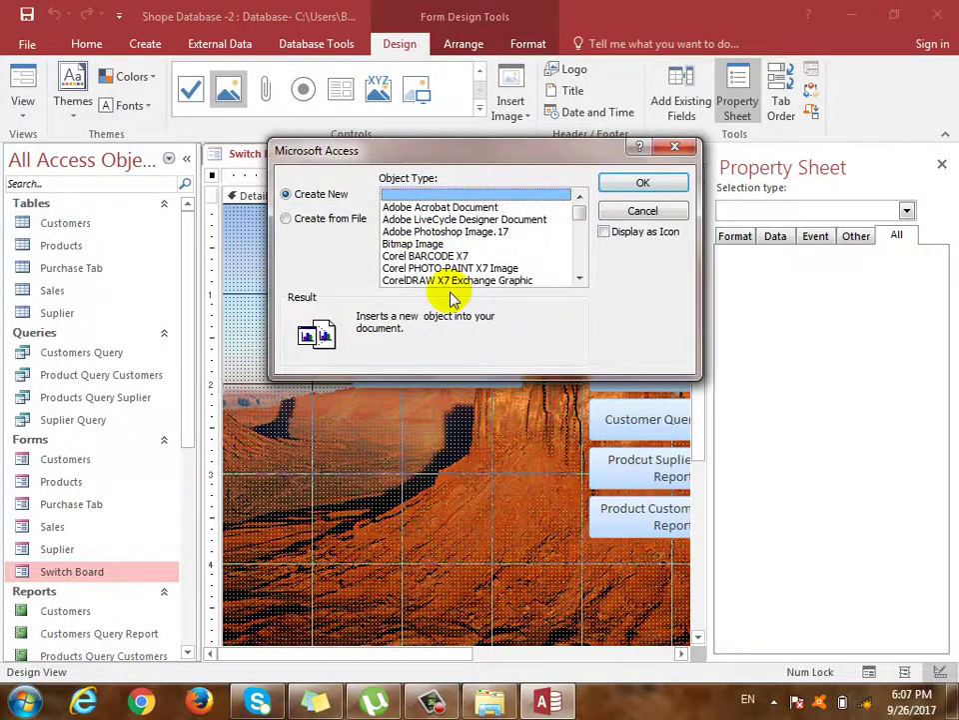
click(429, 232)
click(428, 243)
double_click(427, 243)
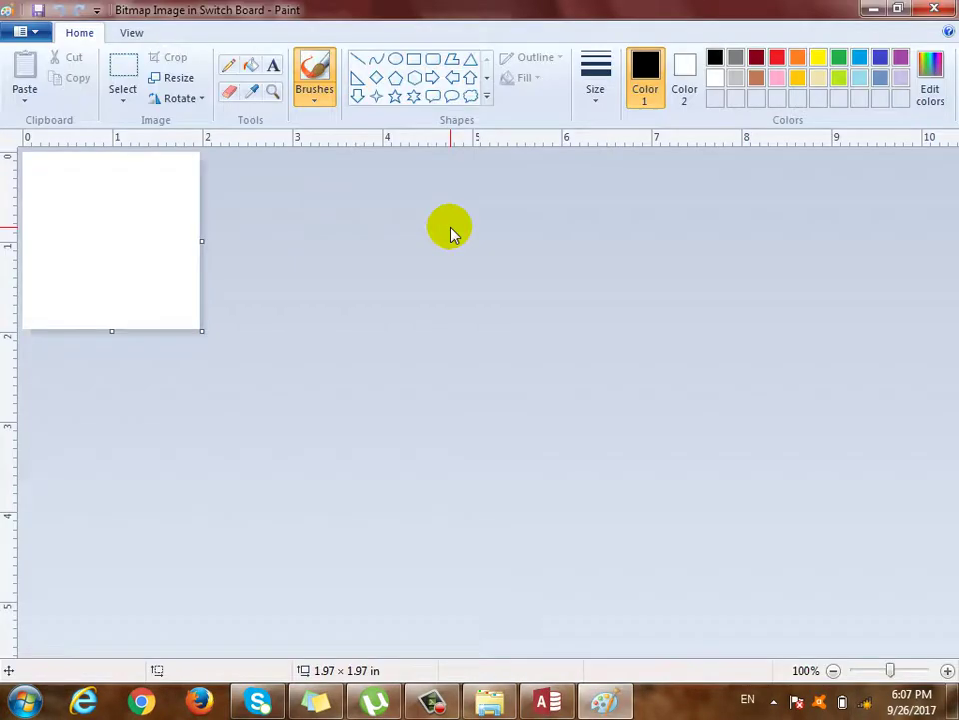
- Draw a pentagon in the bitmap image, and delete the resulting object frame from the Switch Board form
click(395, 77)
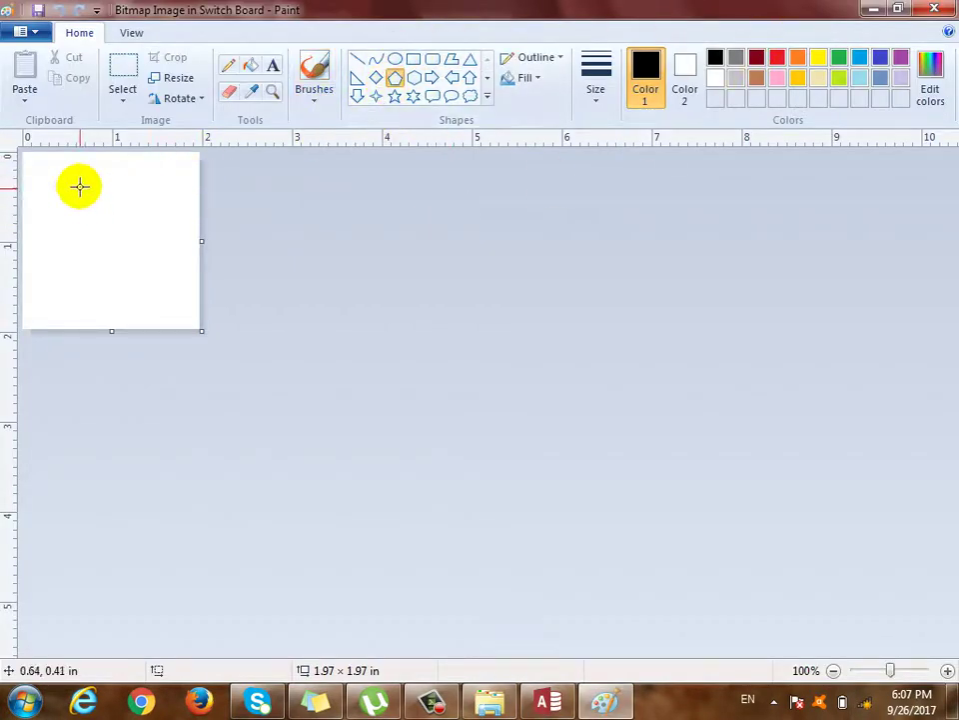
drag(79, 186, 171, 279)
click(944, 8)
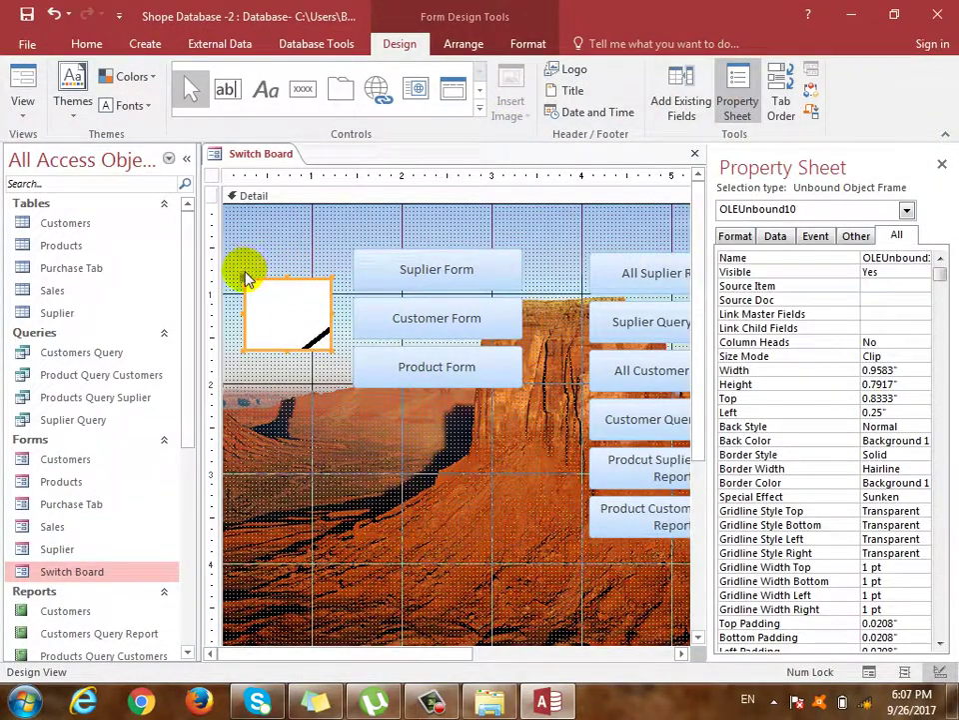
key(Delete)
click(330, 365)
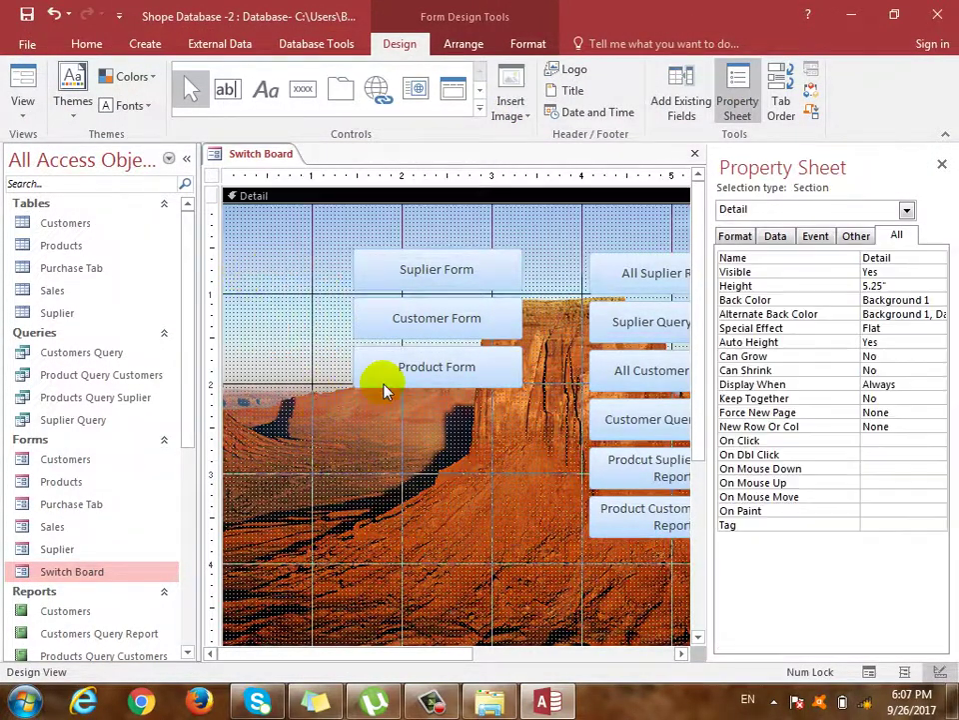
- Review the whole form's Picture and Picture Type properties, choosing Embedded as the picture type
click(212, 179)
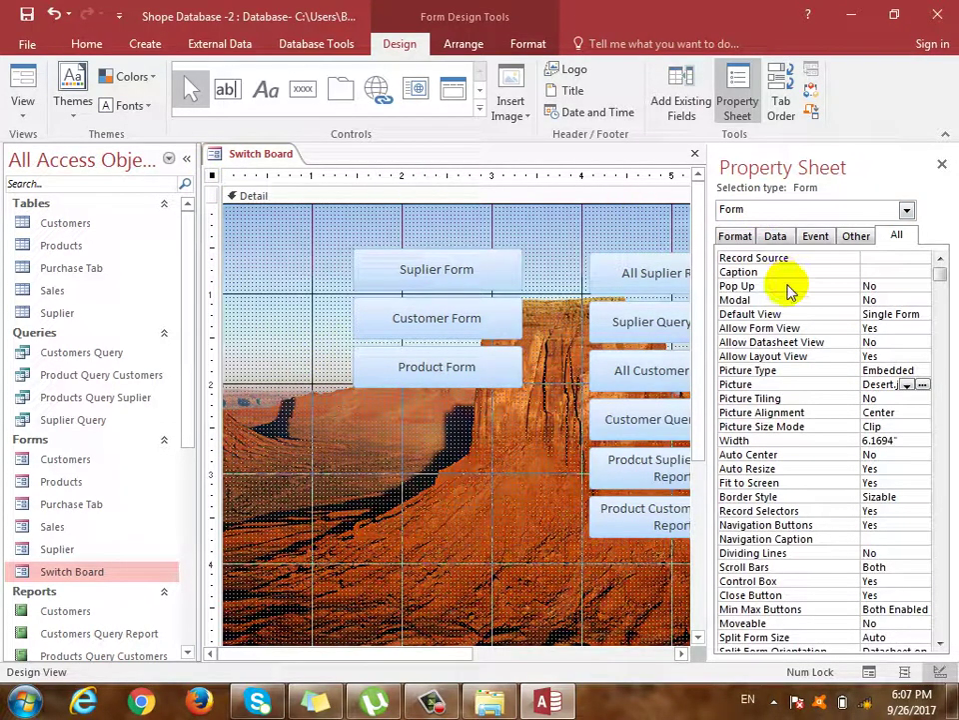
click(770, 385)
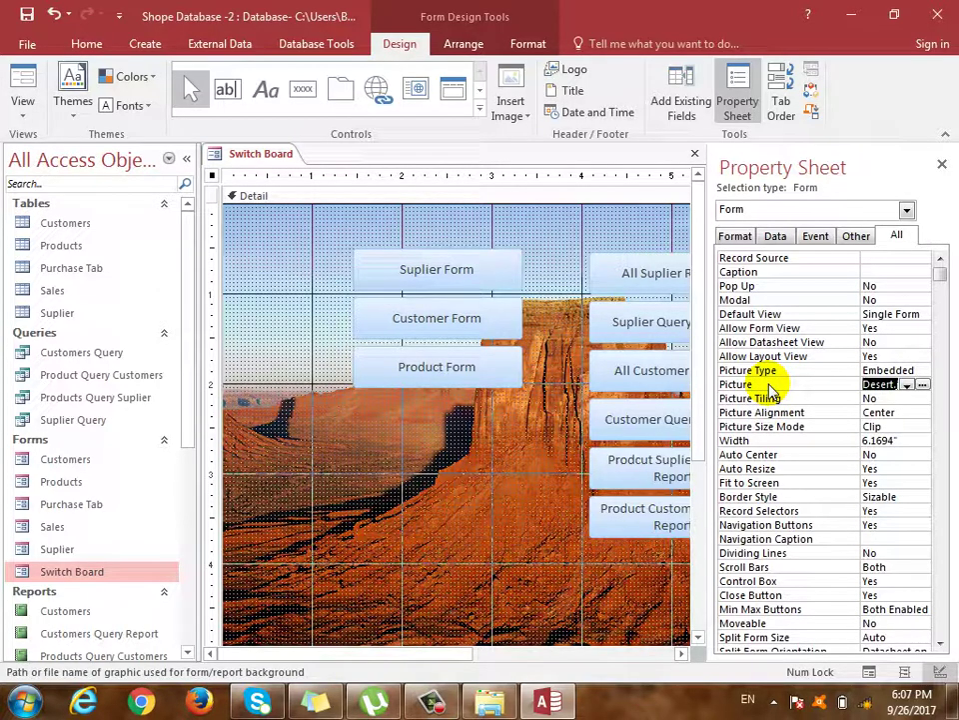
click(798, 373)
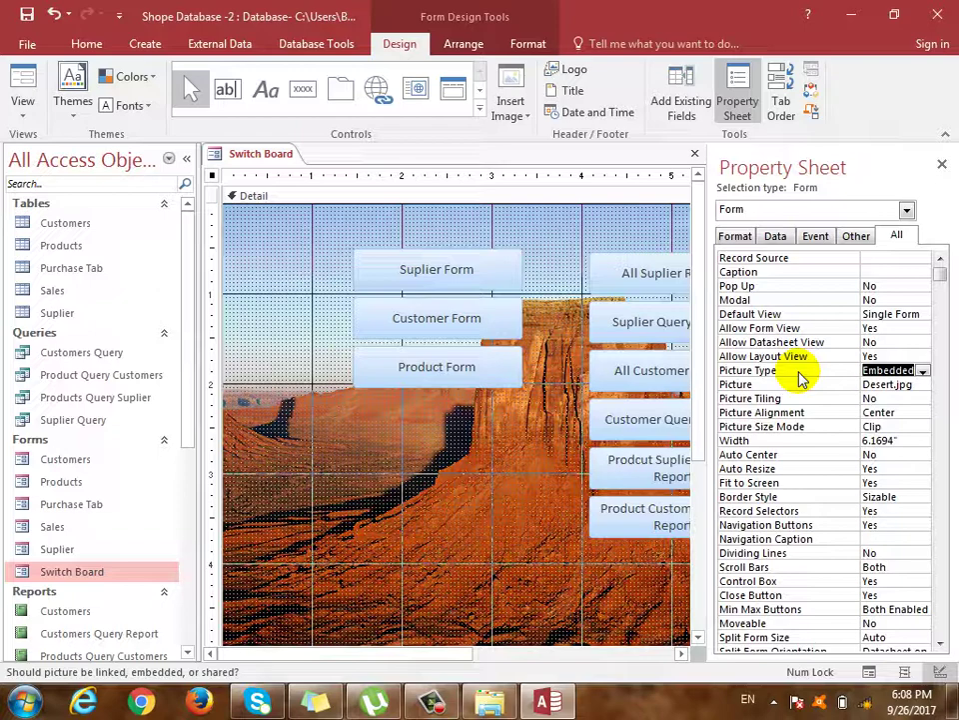
click(923, 371)
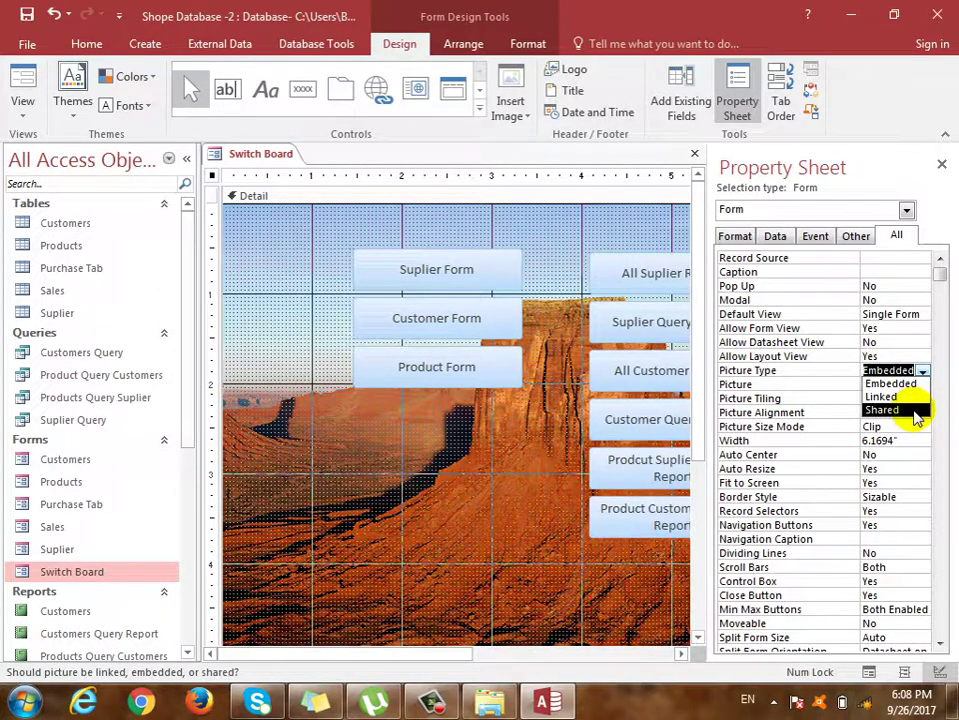
click(892, 383)
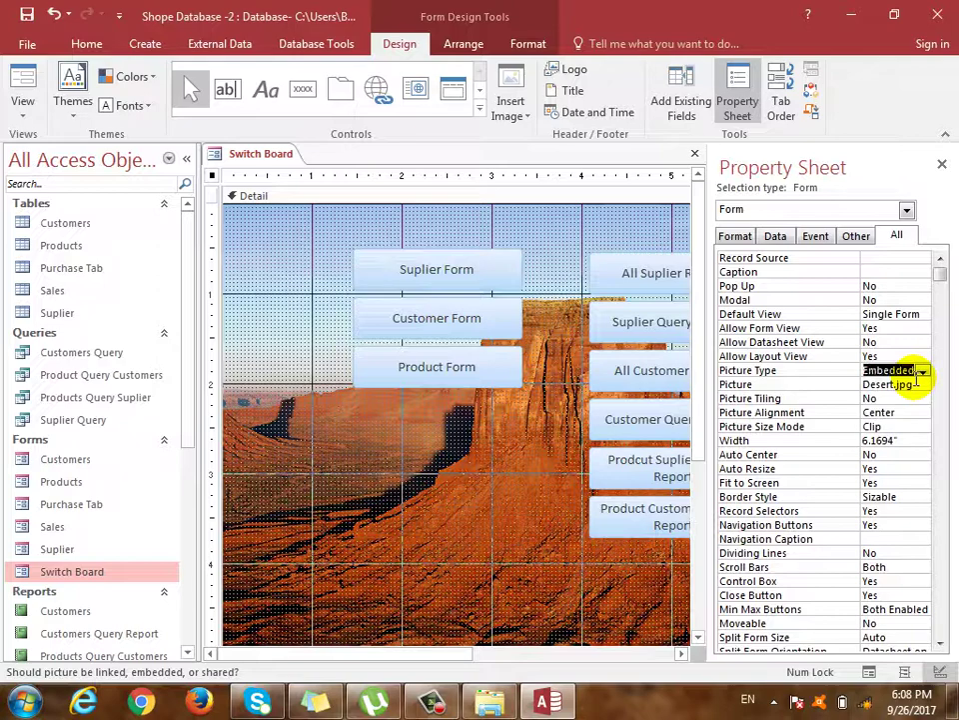
click(527, 460)
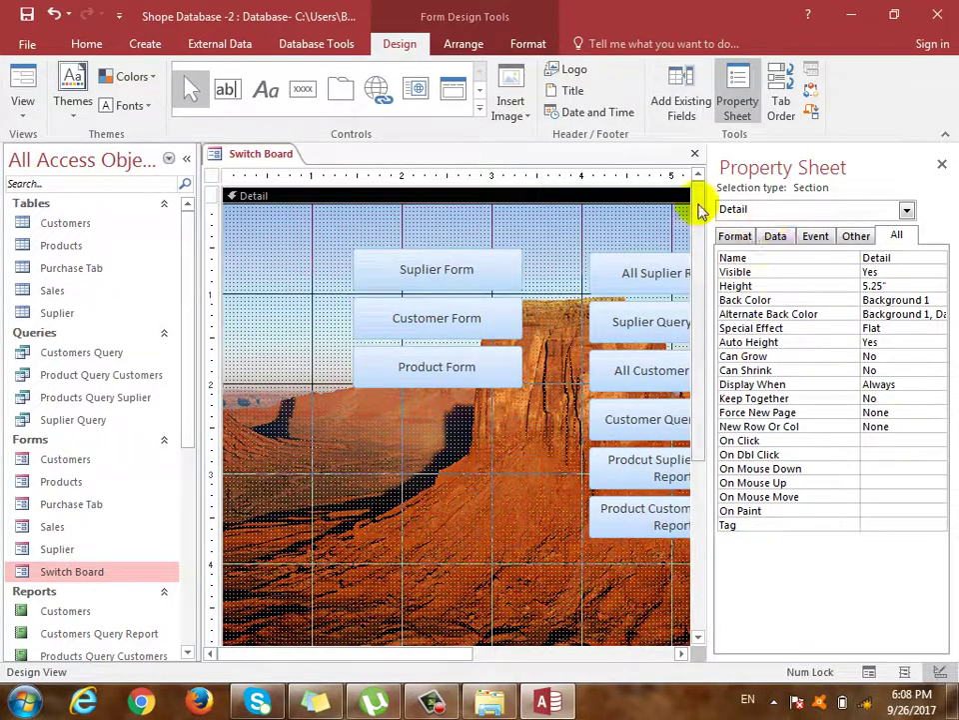
- Select the whole Switch Board form and try to change its Picture Type to Linked, dismissing the picture's removal
click(212, 176)
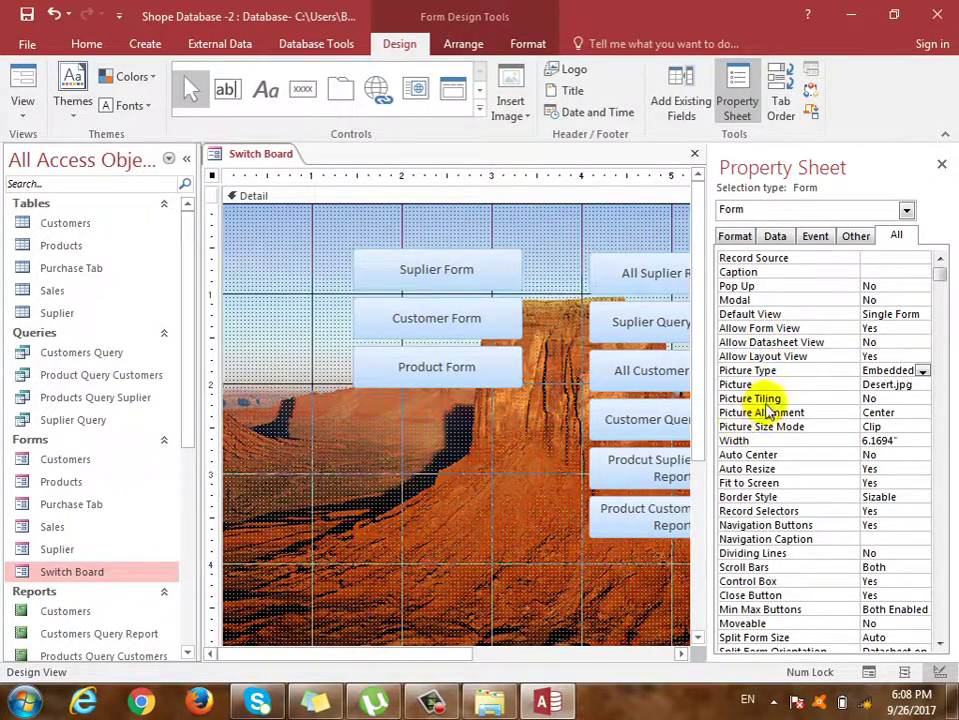
click(785, 371)
click(923, 372)
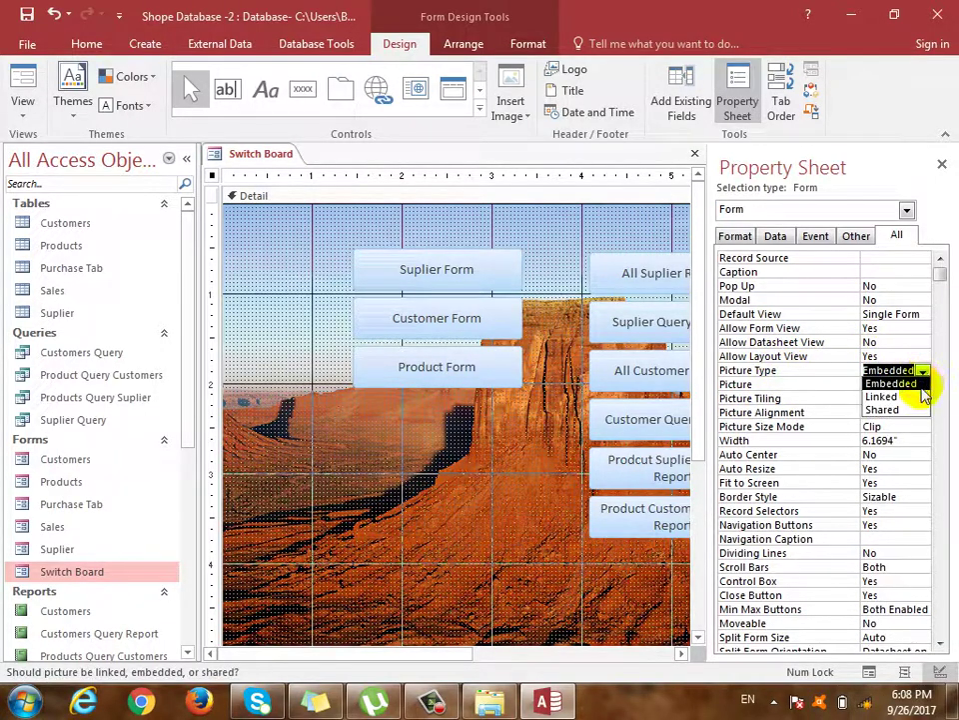
click(915, 400)
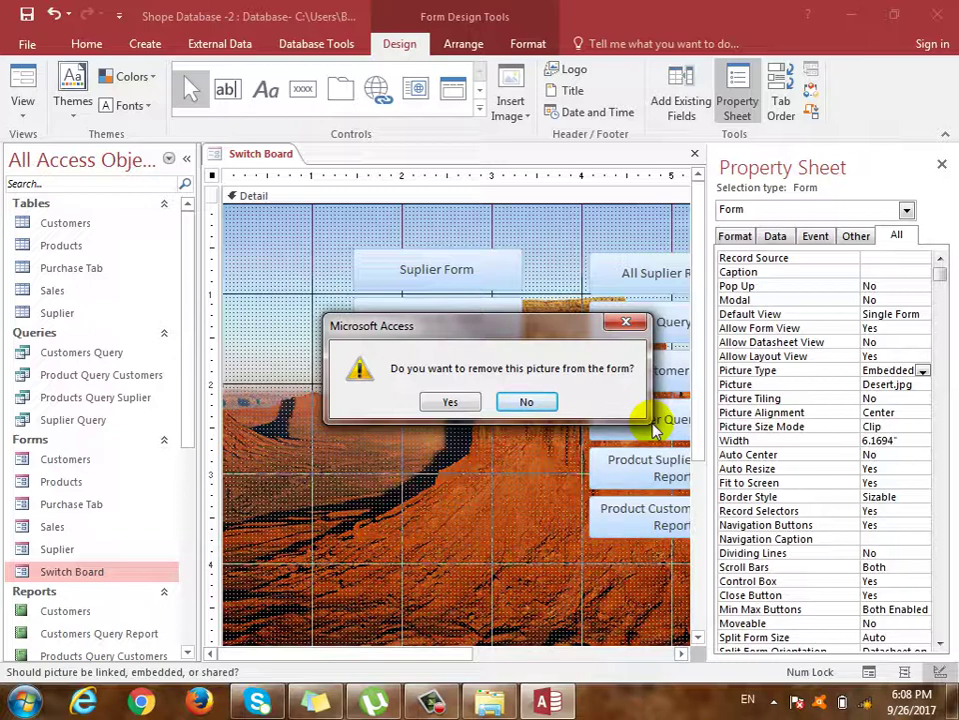
click(626, 320)
click(870, 369)
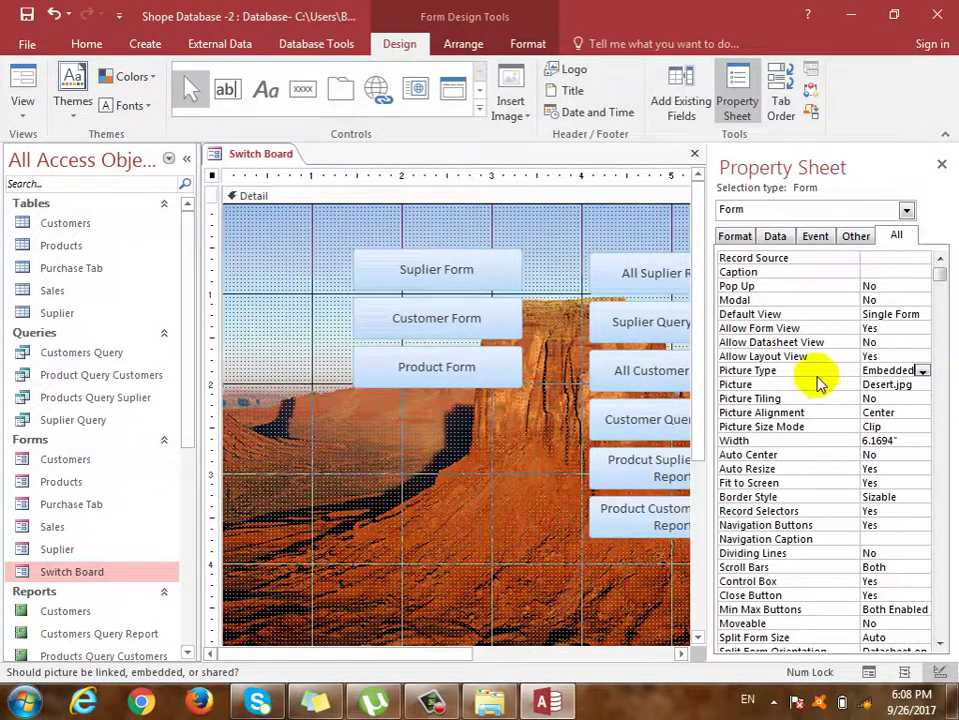
- Clear the form's Picture property, removing the Desert.jpg background from the Switch Board form
click(905, 385)
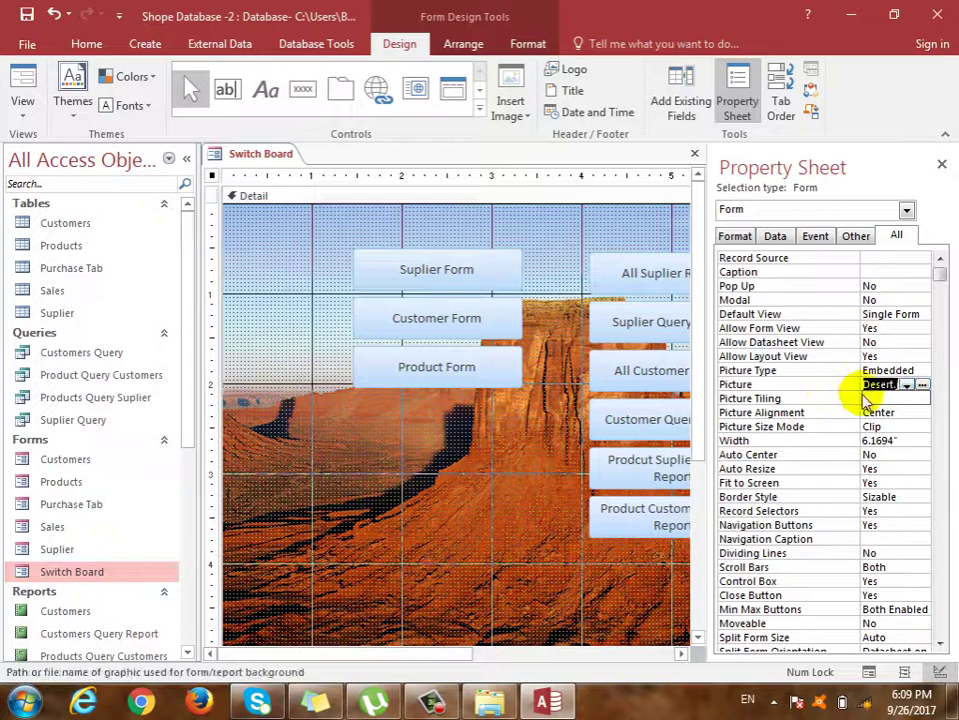
key(Return)
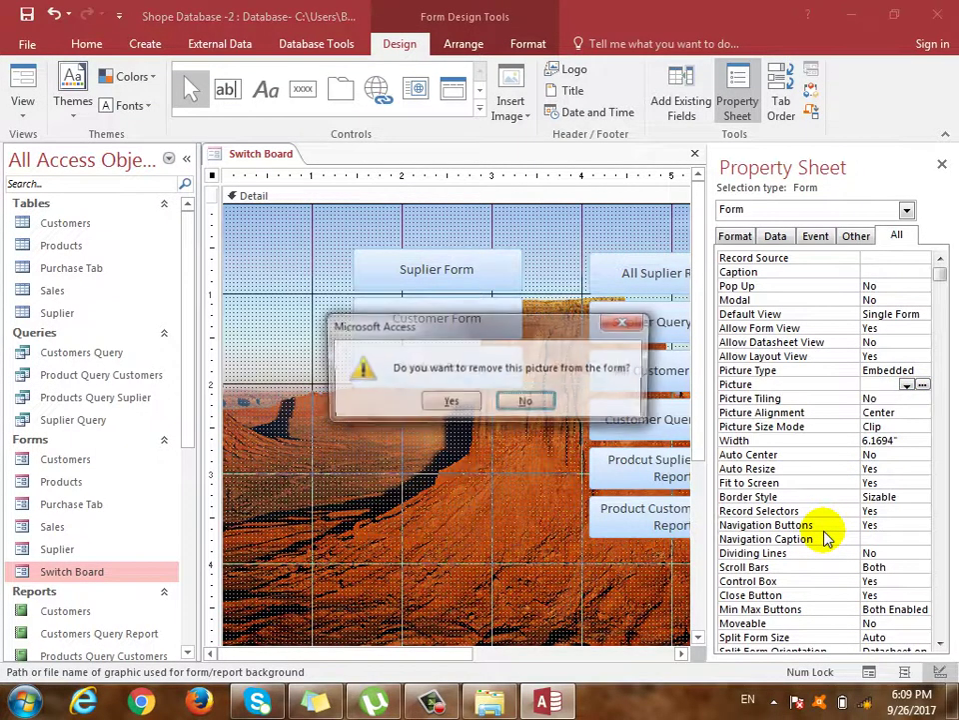
click(448, 405)
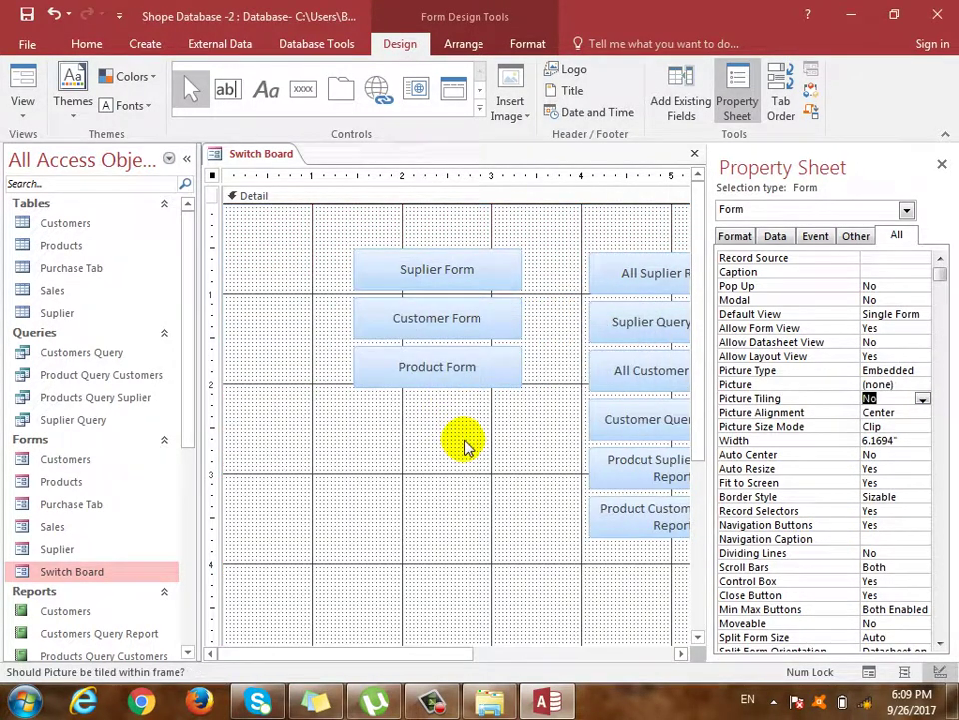